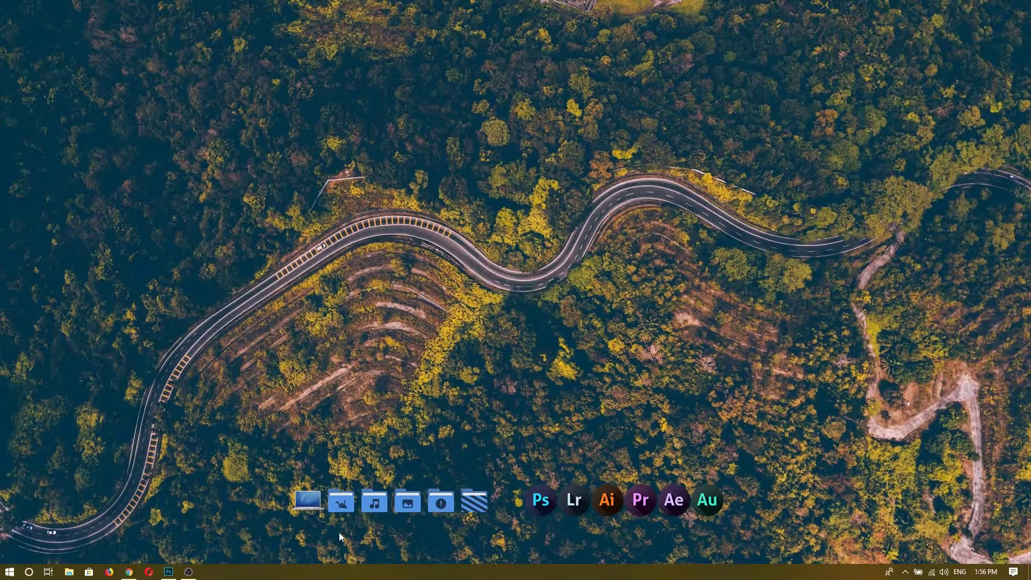
# Step: Return to the eye photo in Photoshop and add a Curves 1 adjustment layer above the Background
pyautogui.click(165, 571)
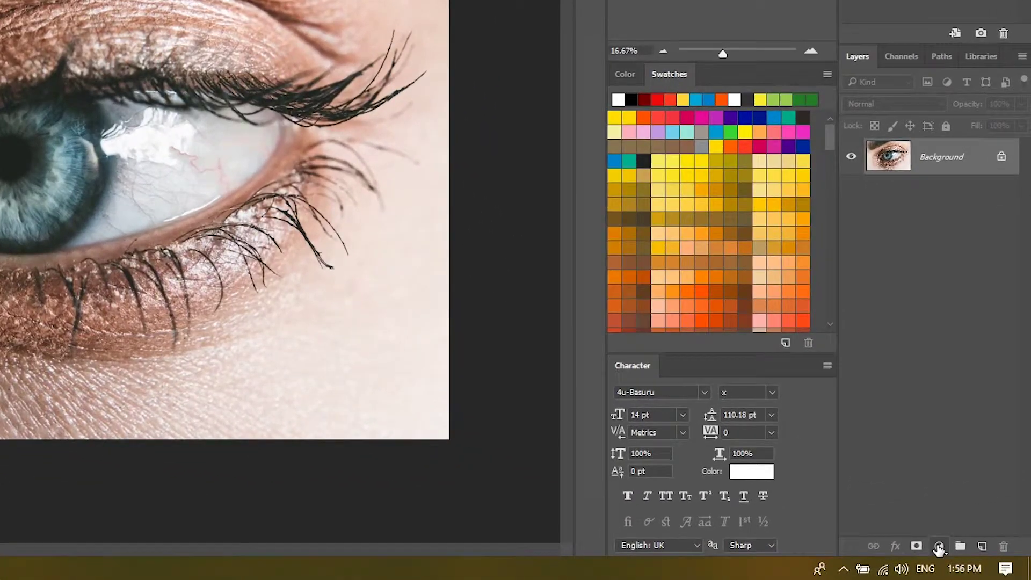
pyautogui.click(937, 547)
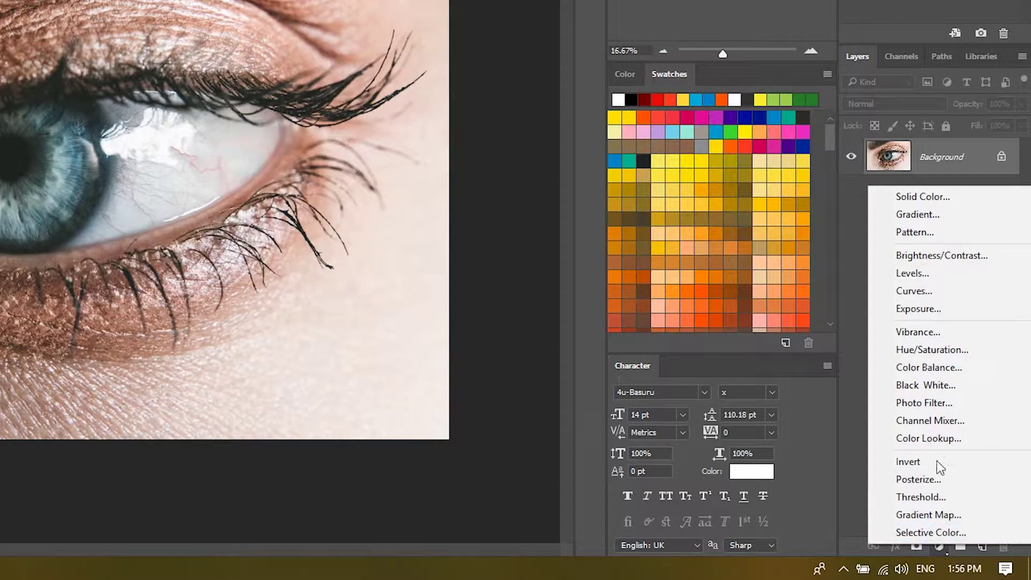
pyautogui.click(911, 292)
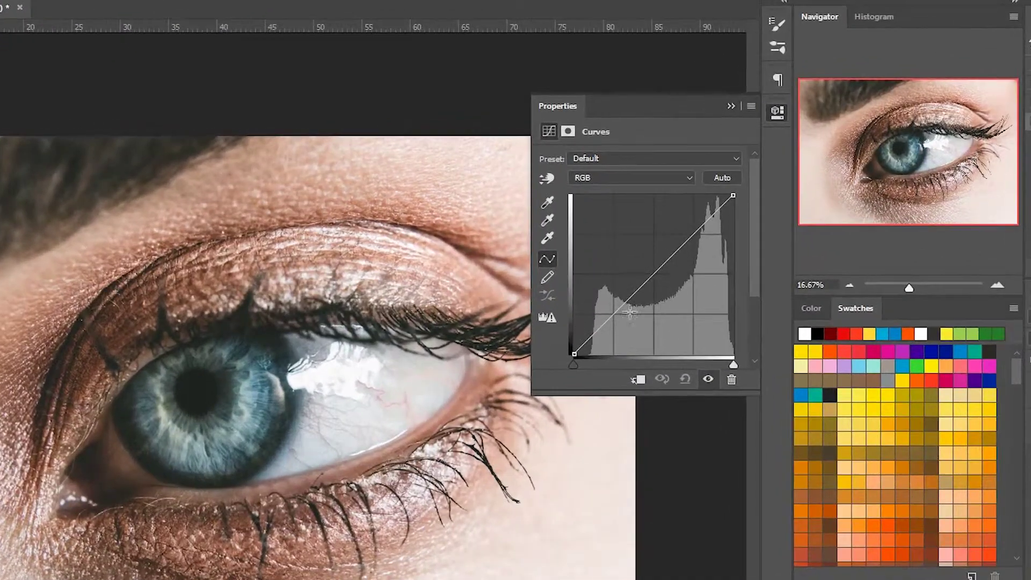
# Step: Shape Curves 1 into an S-curve by lifting an upper point and pulling a lower point down
pyautogui.click(704, 224)
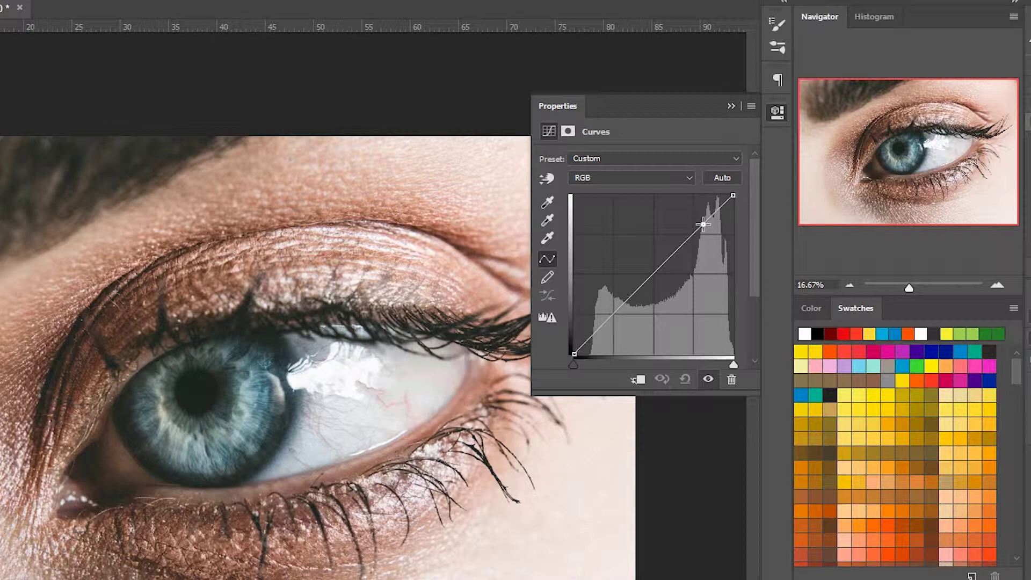
pyautogui.moveTo(704, 224); pyautogui.dragTo(699, 221)
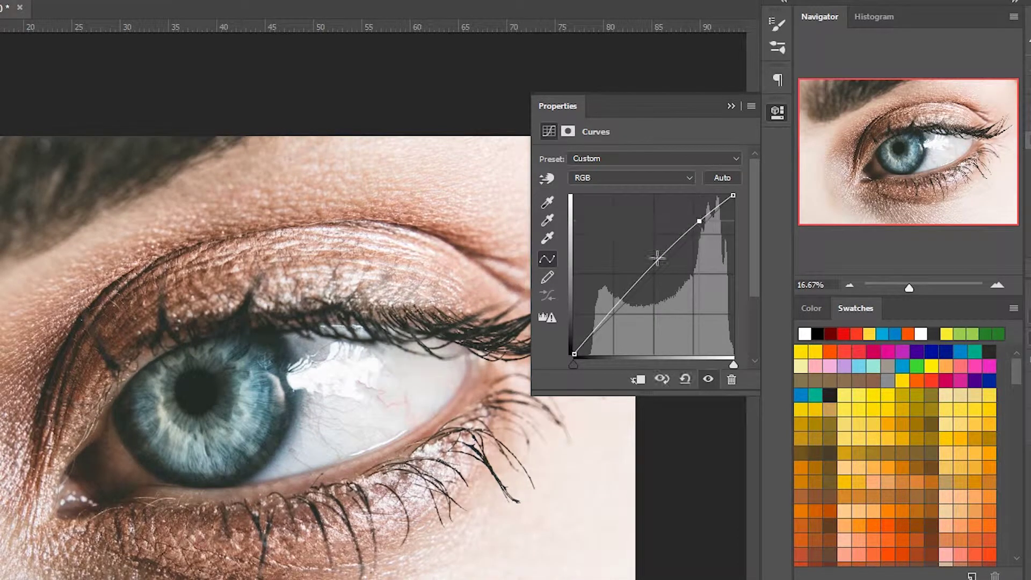
pyautogui.click(603, 319)
pyautogui.moveTo(603, 319); pyautogui.dragTo(608, 325)
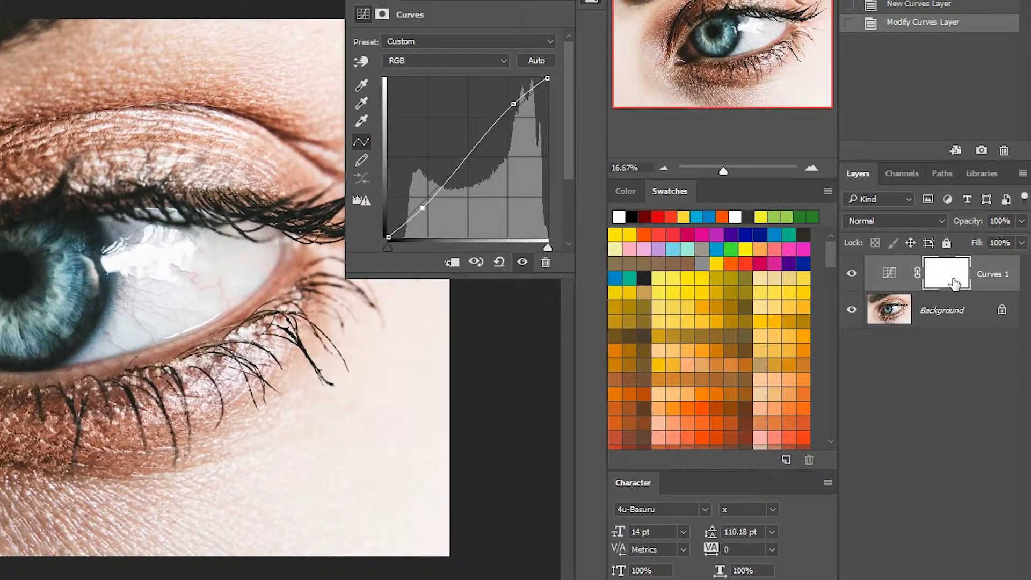
# Step: Invert the Curves 1 mask to black and set up a soft round brush
pyautogui.click(954, 282)
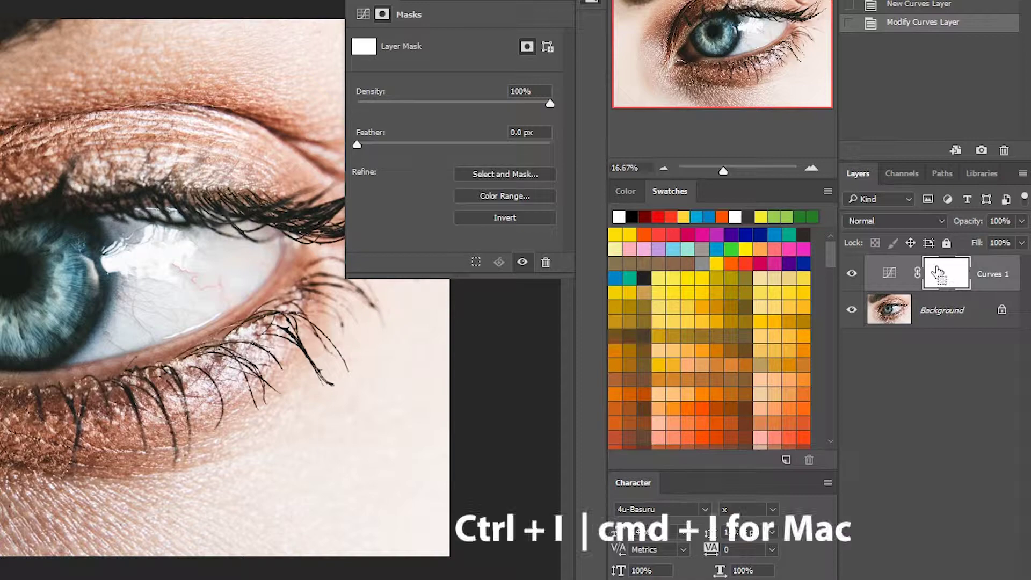
pyautogui.hotkey('ctrl', 'i')
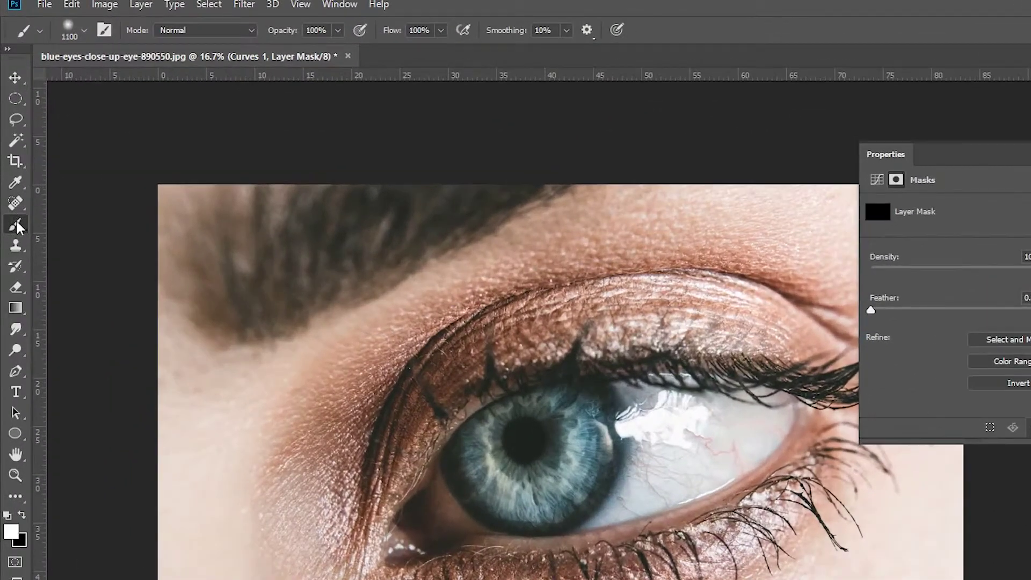
pyautogui.rightClick(530, 370)
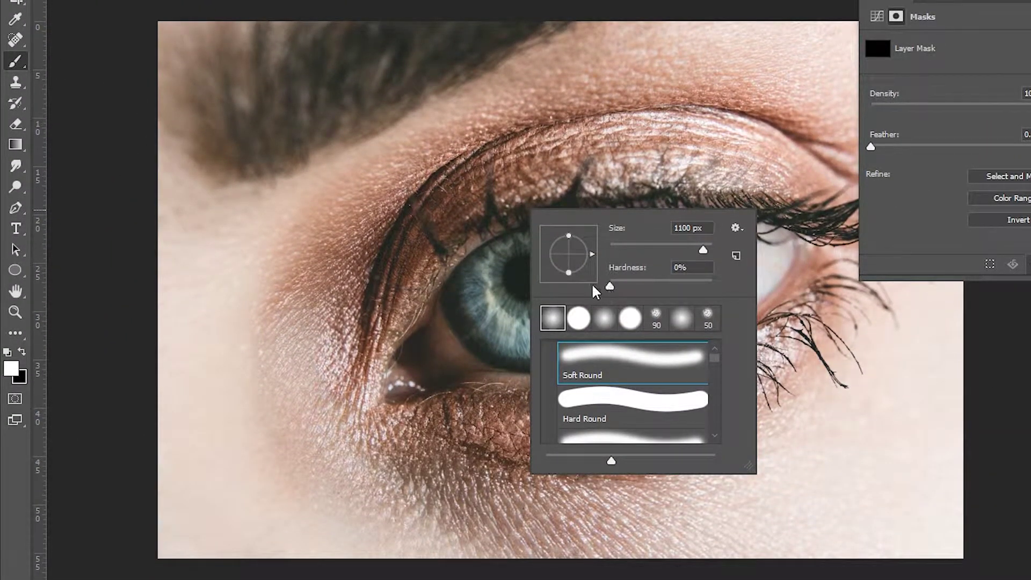
pyautogui.press('Return')
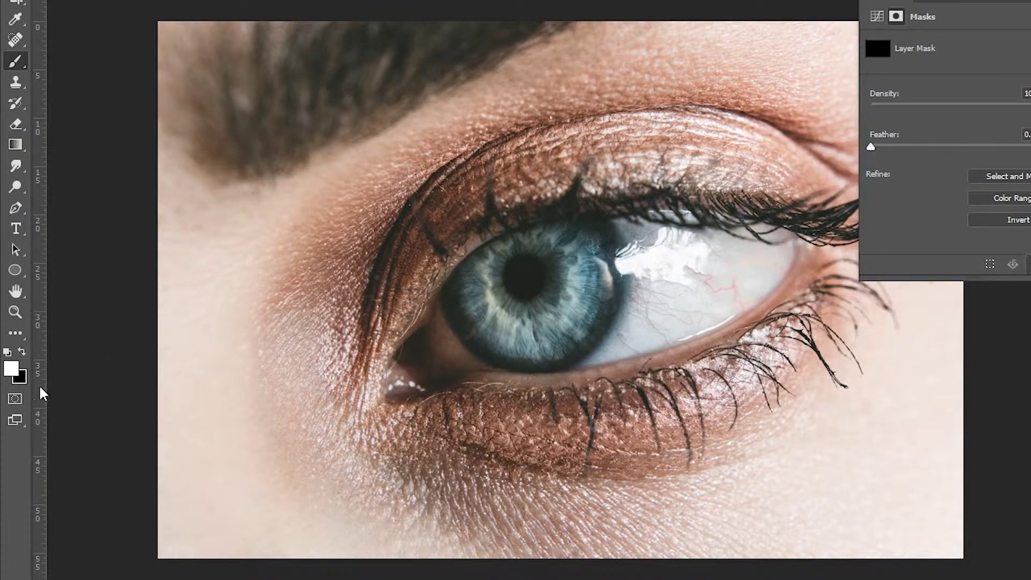
# Step: Paint white over the iris on the mask to reveal the contrast boost there
pyautogui.click(10, 369)
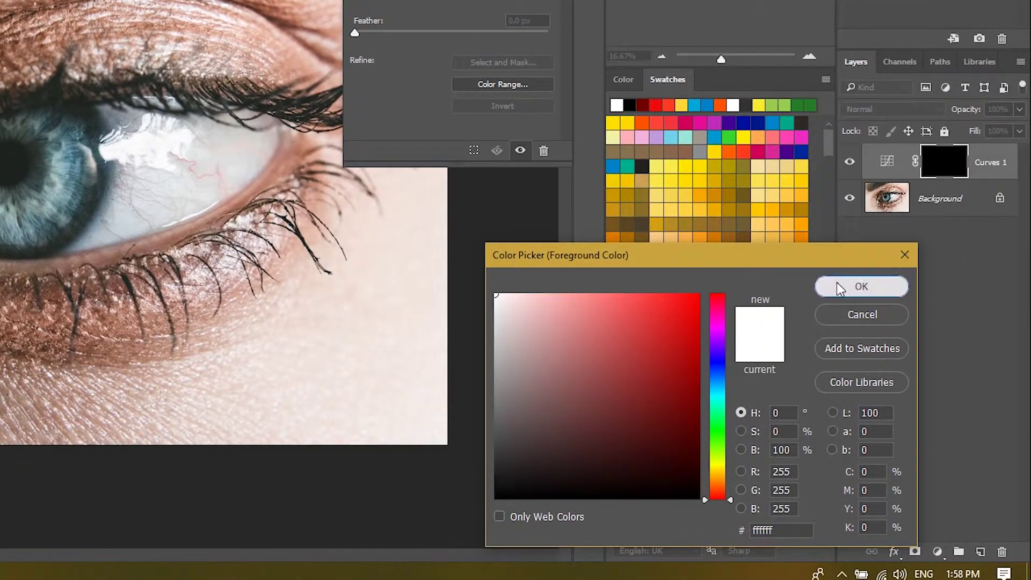
pyautogui.click(846, 285)
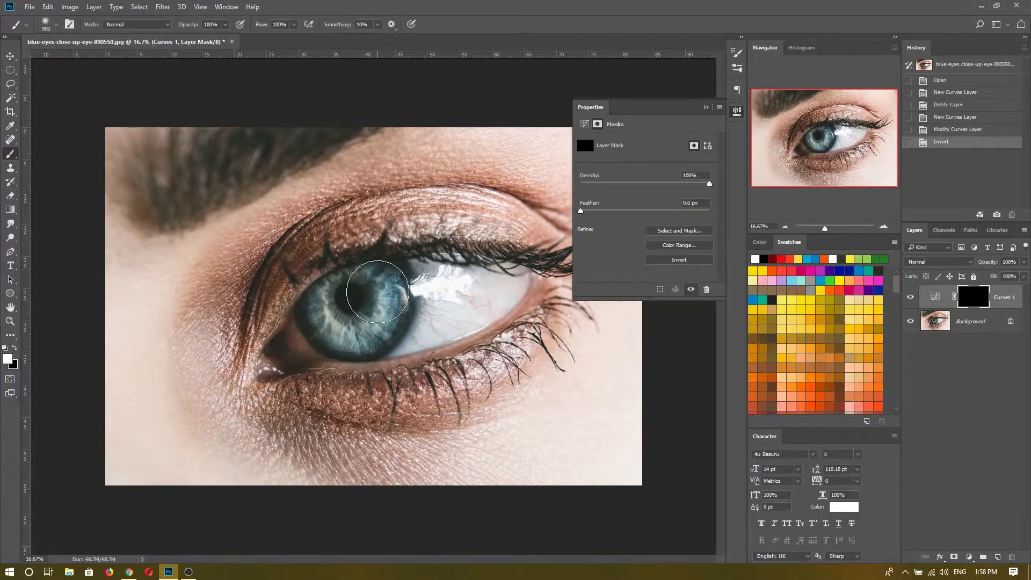
pyautogui.moveTo(377, 291); pyautogui.dragTo(332, 309)
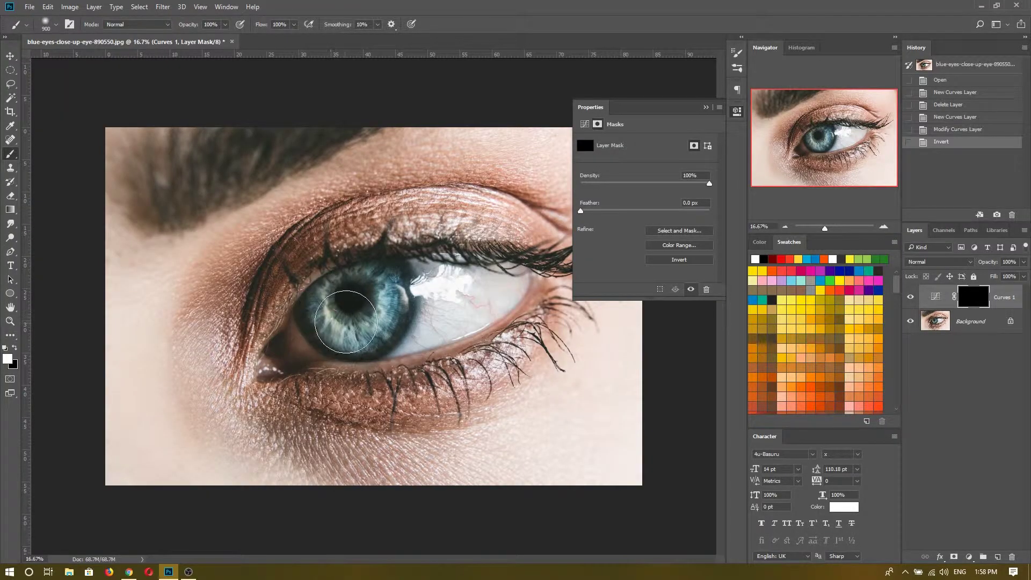
pyautogui.moveTo(332, 309)
pyautogui.mouseDown()
pyautogui.moveTo(350, 300)
pyautogui.moveTo(335, 321)
pyautogui.moveTo(383, 304)
pyautogui.moveTo(375, 313)
pyautogui.mouseUp()
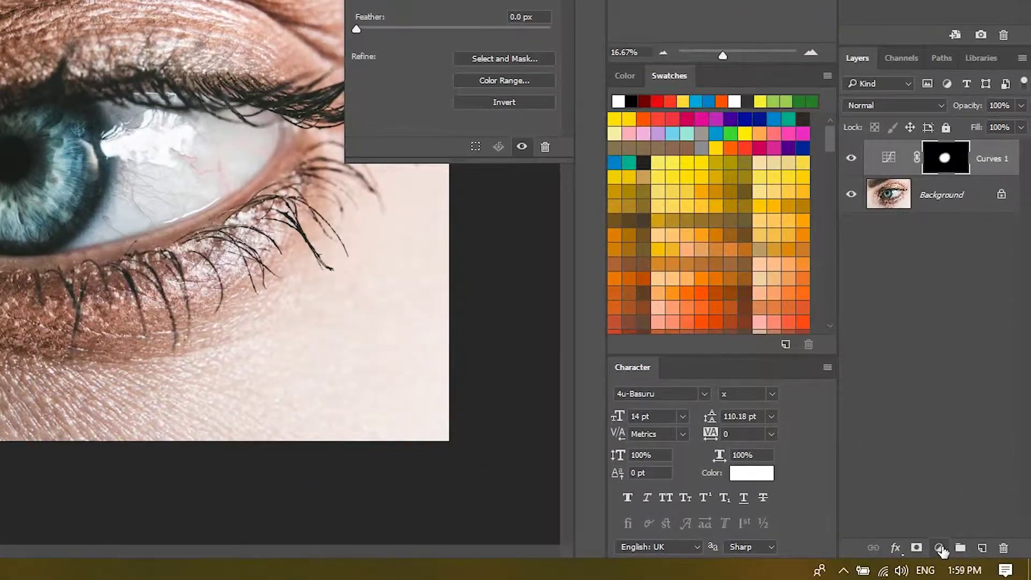
# Step: Add a colorized Hue/Saturation layer (Hue 239, Saturation 67, Lightness -39) and invert its mask to black
pyautogui.click(939, 547)
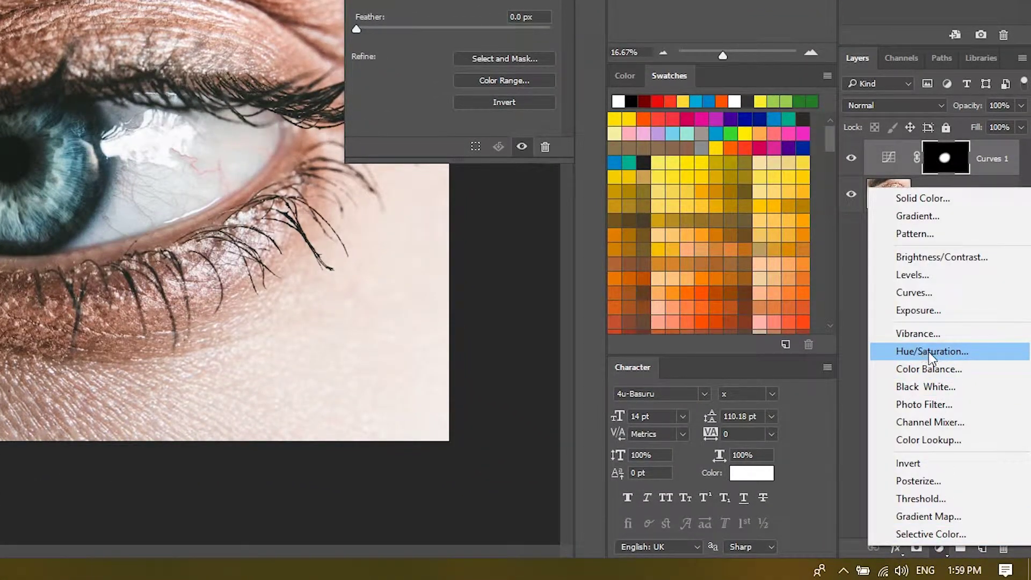
pyautogui.click(943, 353)
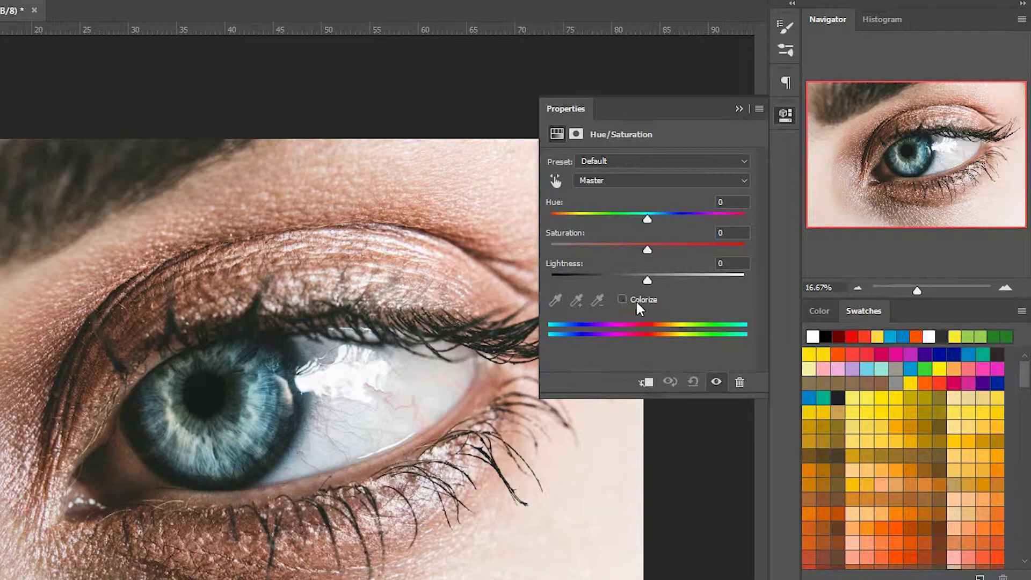
pyautogui.click(621, 299)
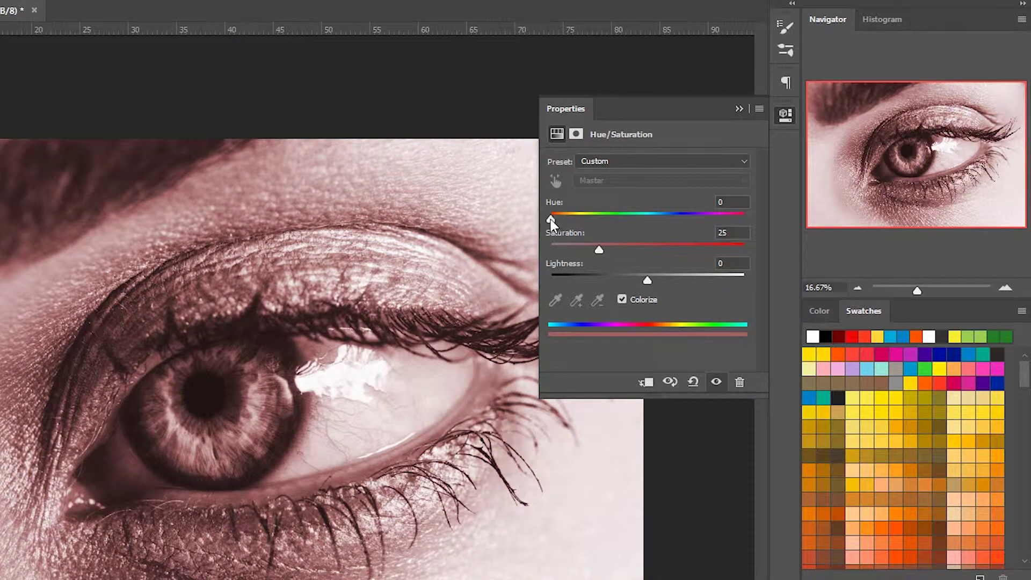
pyautogui.moveTo(552, 221); pyautogui.dragTo(662, 220)
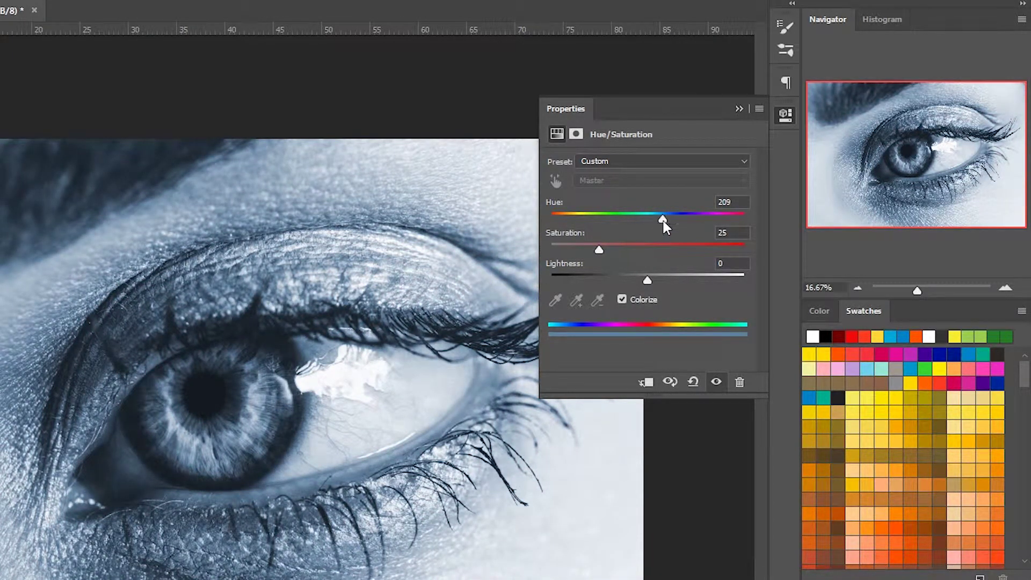
pyautogui.moveTo(664, 221); pyautogui.dragTo(678, 219)
pyautogui.moveTo(600, 250); pyautogui.dragTo(680, 251)
pyautogui.moveTo(647, 280)
pyautogui.mouseDown()
pyautogui.moveTo(588, 276)
pyautogui.moveTo(610, 279)
pyautogui.mouseUp()
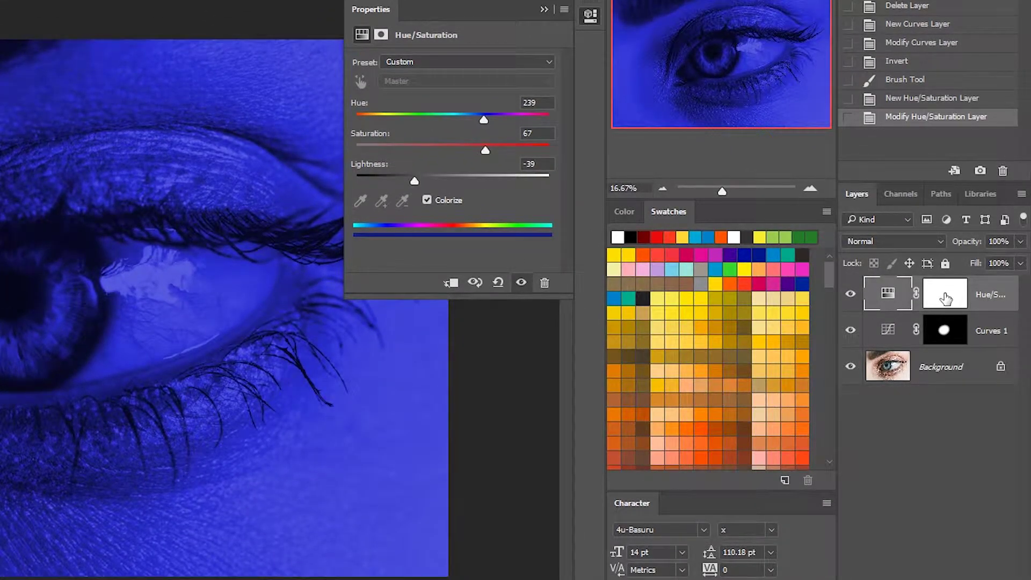
pyautogui.click(946, 298)
pyautogui.hotkey('ctrl', 'i')
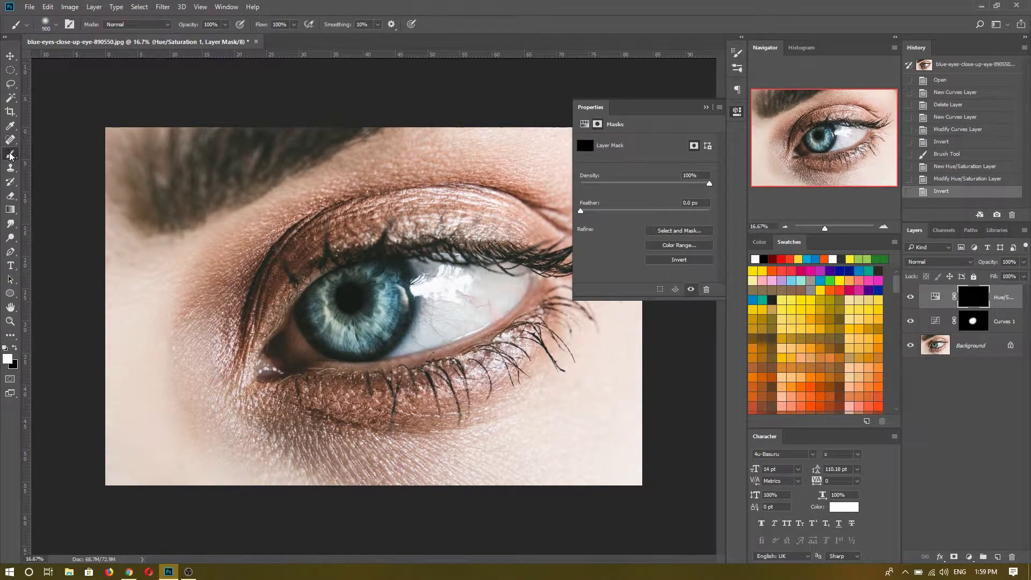
# Step: Paint white on the Hue/Saturation 1 mask with a soft round brush to tint the iris deep blue
pyautogui.rightClick(477, 299)
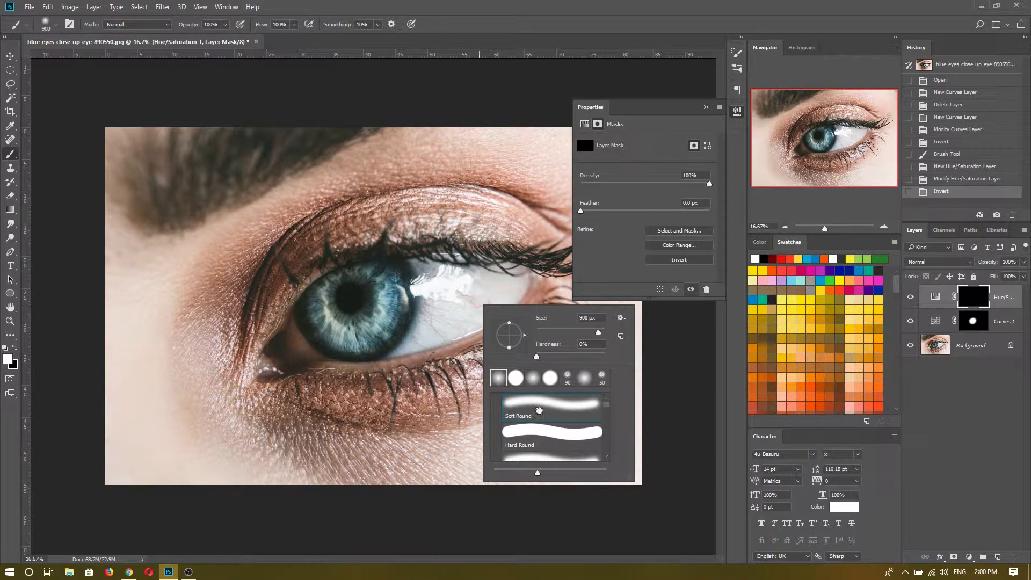
pyautogui.press('Return')
pyautogui.click(7, 358)
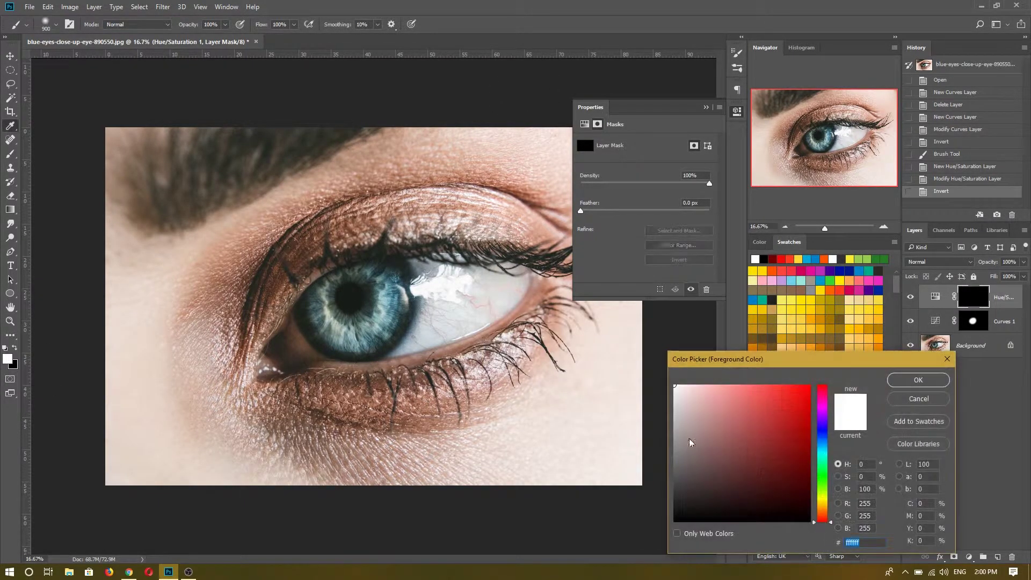
pyautogui.click(920, 383)
pyautogui.press('[')
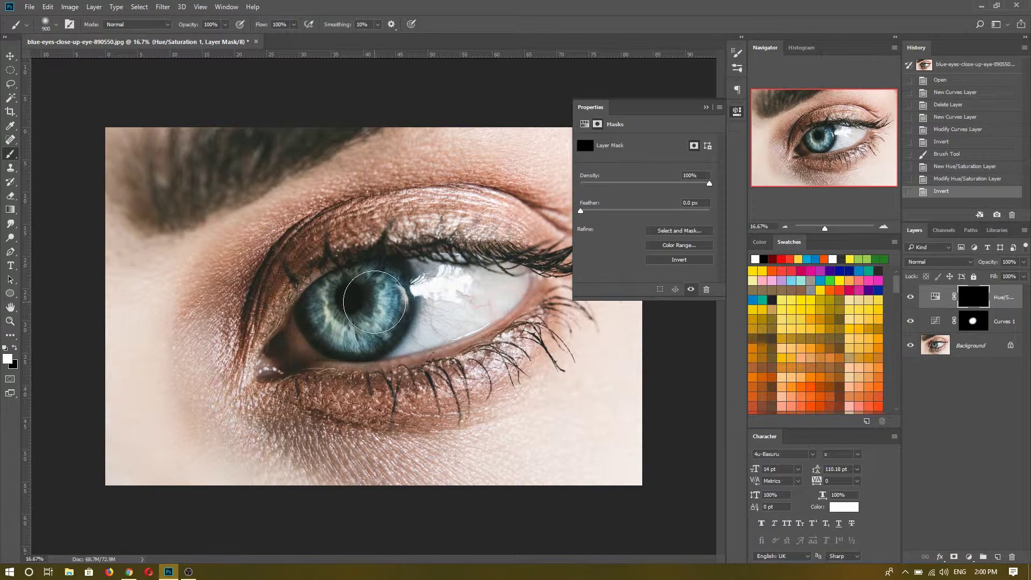
pyautogui.moveTo(384, 287)
pyautogui.mouseDown()
pyautogui.moveTo(345, 330)
pyautogui.moveTo(327, 307)
pyautogui.moveTo(384, 292)
pyautogui.moveTo(345, 310)
pyautogui.moveTo(357, 322)
pyautogui.moveTo(346, 323)
pyautogui.moveTo(391, 275)
pyautogui.moveTo(356, 322)
pyautogui.moveTo(333, 299)
pyautogui.moveTo(336, 339)
pyautogui.moveTo(386, 281)
pyautogui.moveTo(386, 295)
pyautogui.moveTo(337, 303)
pyautogui.moveTo(368, 304)
pyautogui.mouseUp()
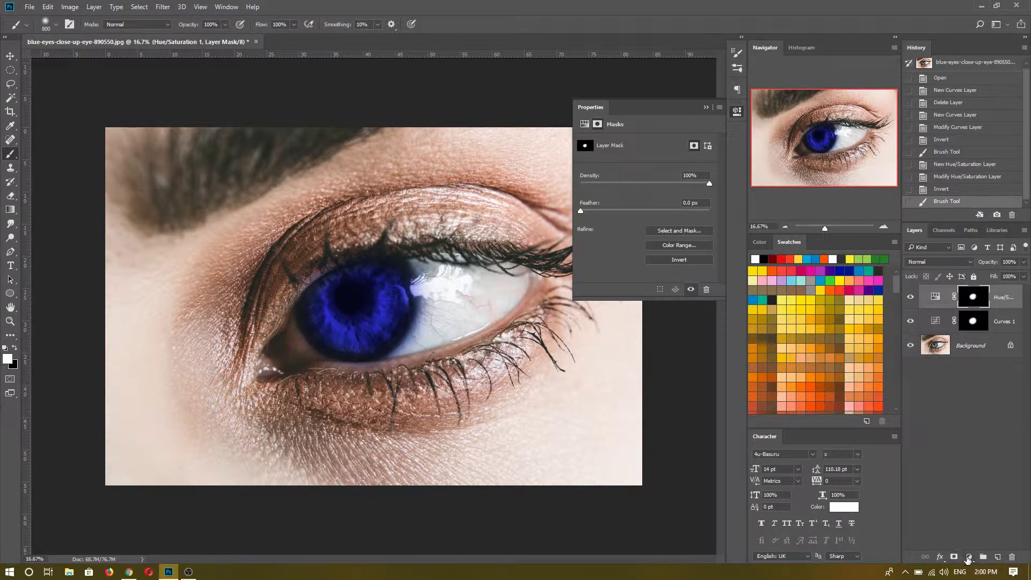
pyautogui.click(968, 559)
# Step: Add a second Hue/Saturation layer colorized to a saturated, darker red
pyautogui.click(960, 431)
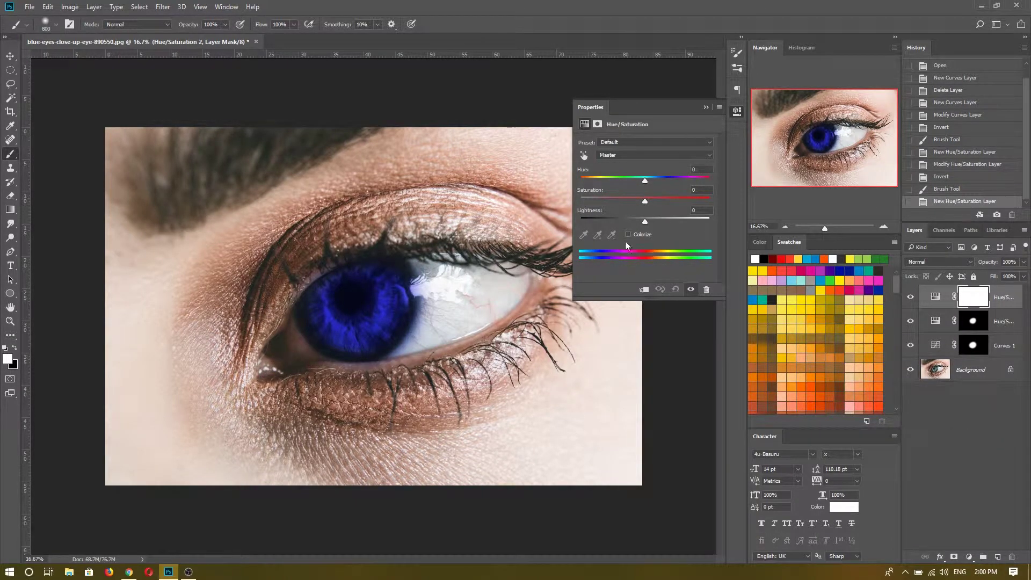
pyautogui.click(628, 234)
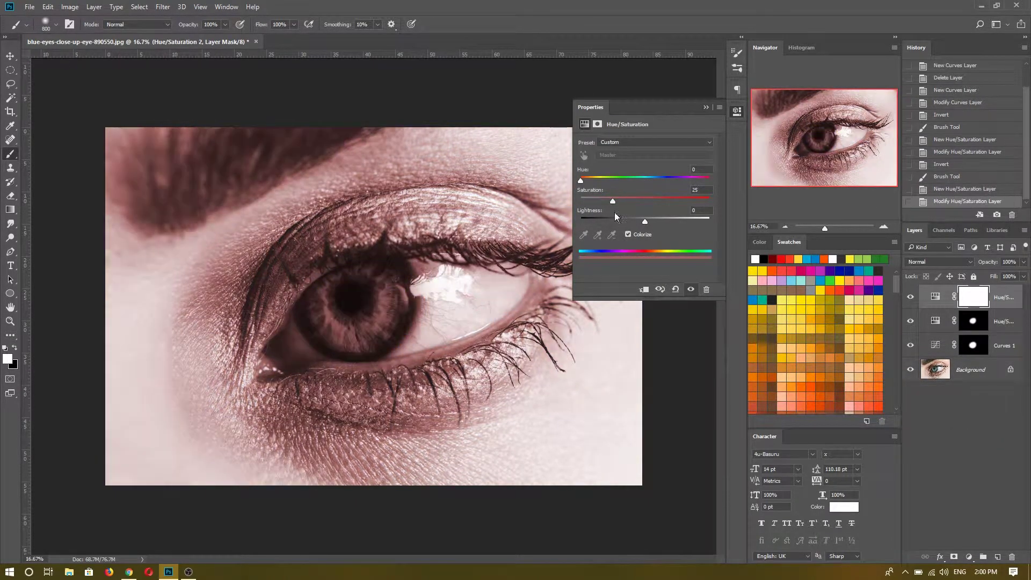
pyautogui.moveTo(581, 181); pyautogui.dragTo(704, 182)
pyautogui.moveTo(614, 202)
pyautogui.mouseDown()
pyautogui.moveTo(681, 200)
pyautogui.moveTo(633, 221)
pyautogui.moveTo(652, 222)
pyautogui.mouseUp()
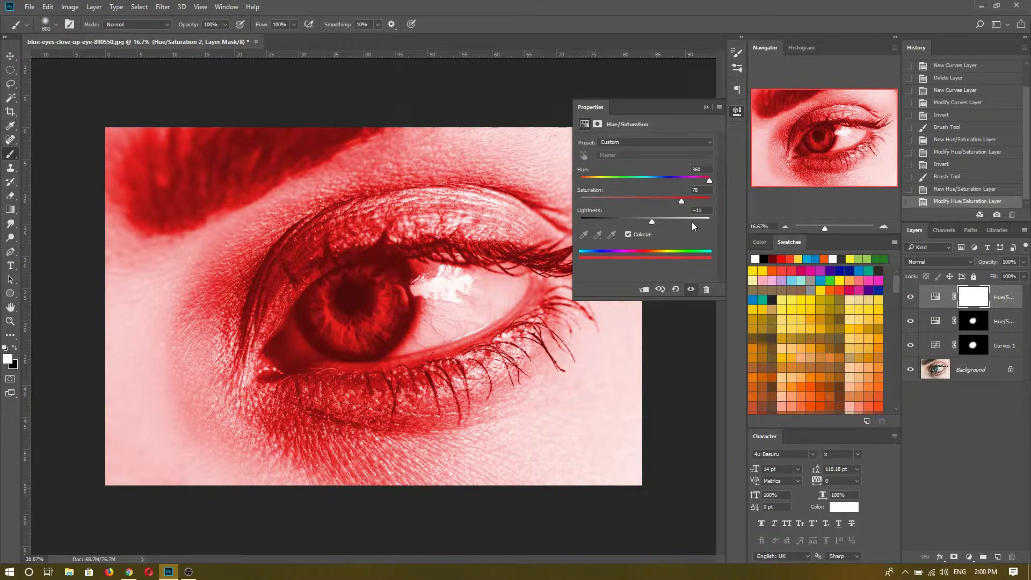
# Step: Invert the Hue/Saturation 2 mask and paint white over the iris to reveal the red tint
pyautogui.click(960, 297)
pyautogui.hotkey('ctrl', 'i')
pyautogui.hotkey('ctrl', 'i')
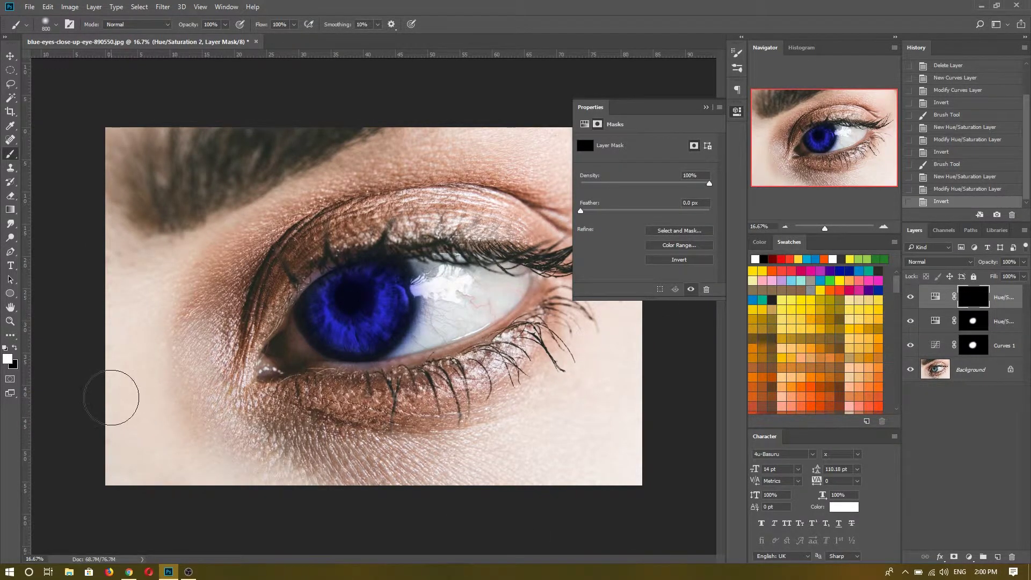
pyautogui.click(7, 360)
pyautogui.click(919, 380)
pyautogui.moveTo(370, 284)
pyautogui.mouseDown()
pyautogui.moveTo(362, 312)
pyautogui.moveTo(356, 295)
pyautogui.moveTo(336, 301)
pyautogui.moveTo(354, 312)
pyautogui.moveTo(357, 294)
pyautogui.moveTo(345, 295)
pyautogui.moveTo(348, 307)
pyautogui.moveTo(357, 292)
pyautogui.moveTo(342, 304)
pyautogui.moveTo(354, 298)
pyautogui.mouseUp()
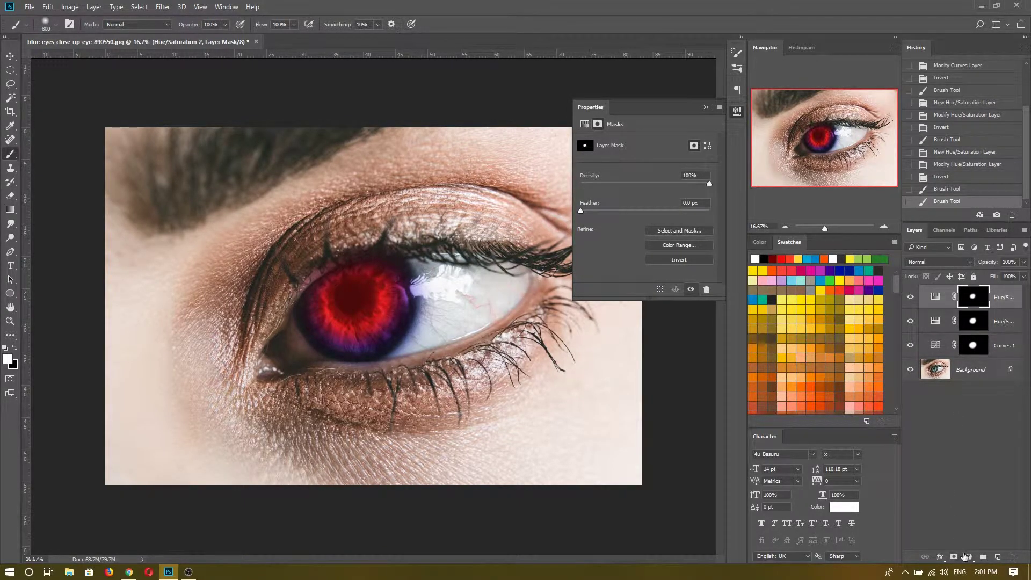
pyautogui.click(968, 557)
# Step: Add a Hue/Saturation layer colorized green (Hue 99, Saturation 40, Lightness -29) with an inverted mask
pyautogui.click(970, 427)
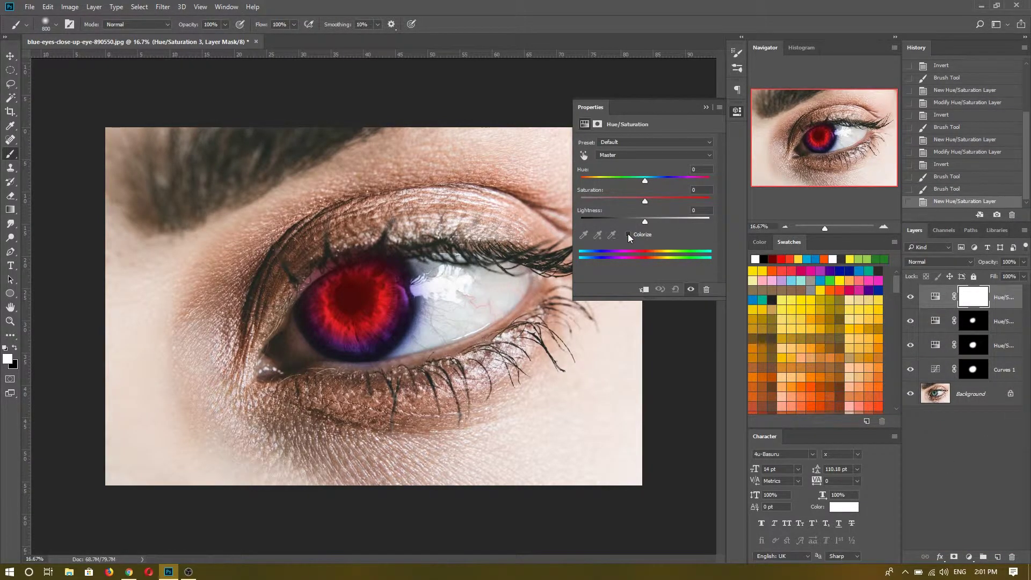
pyautogui.click(627, 234)
pyautogui.moveTo(581, 179)
pyautogui.mouseDown()
pyautogui.moveTo(616, 179)
pyautogui.moveTo(634, 201)
pyautogui.moveTo(627, 222)
pyautogui.mouseUp()
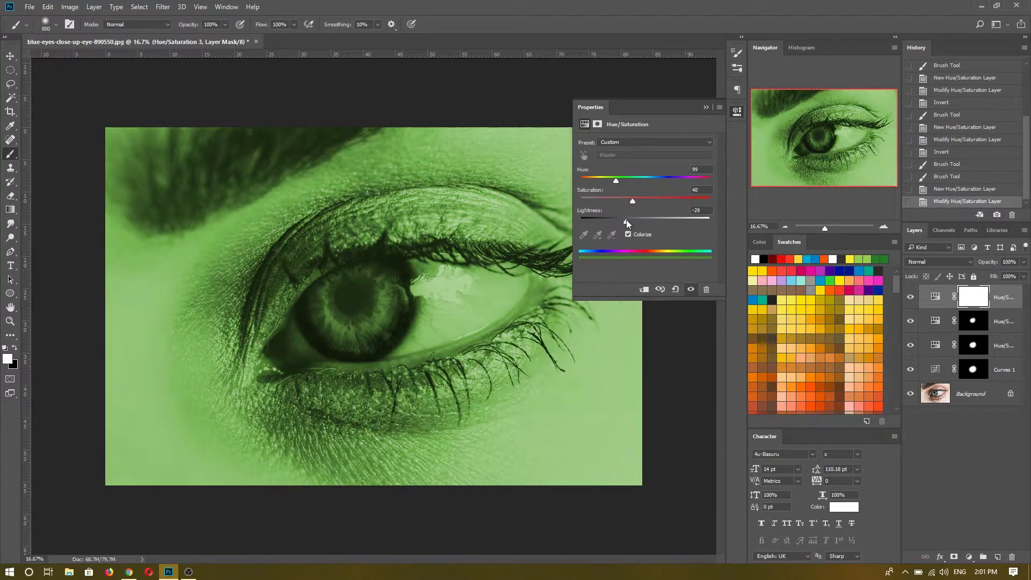
pyautogui.click(975, 299)
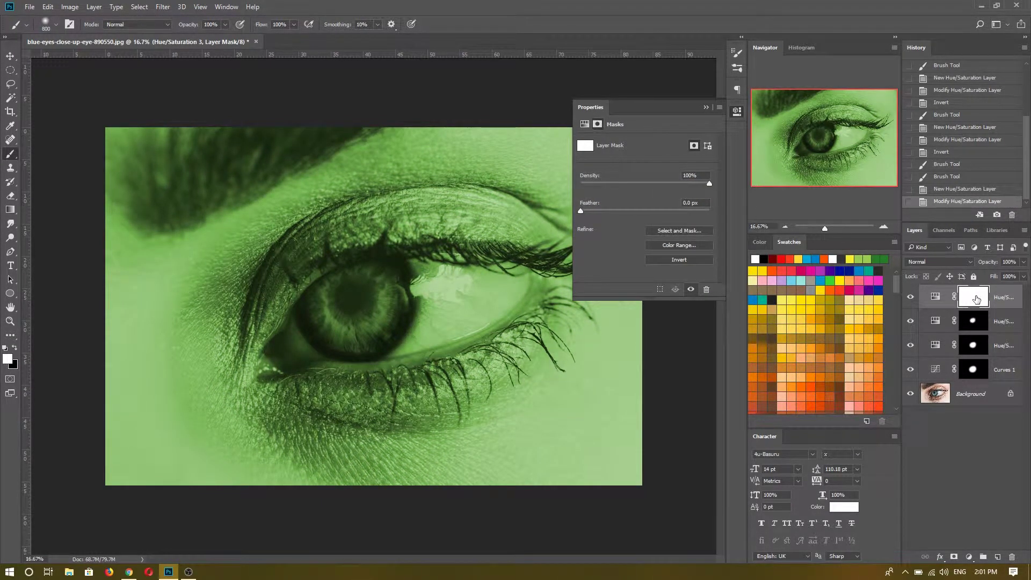
pyautogui.hotkey('ctrl', 'i')
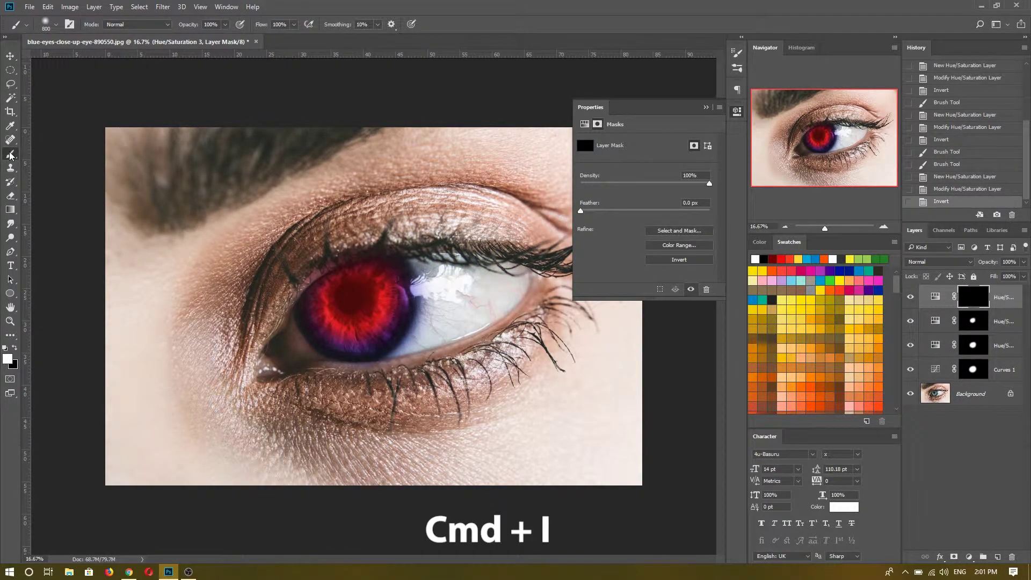
# Step: Paint white on the mask over the pupil to show green at the iris centre
pyautogui.click(7, 358)
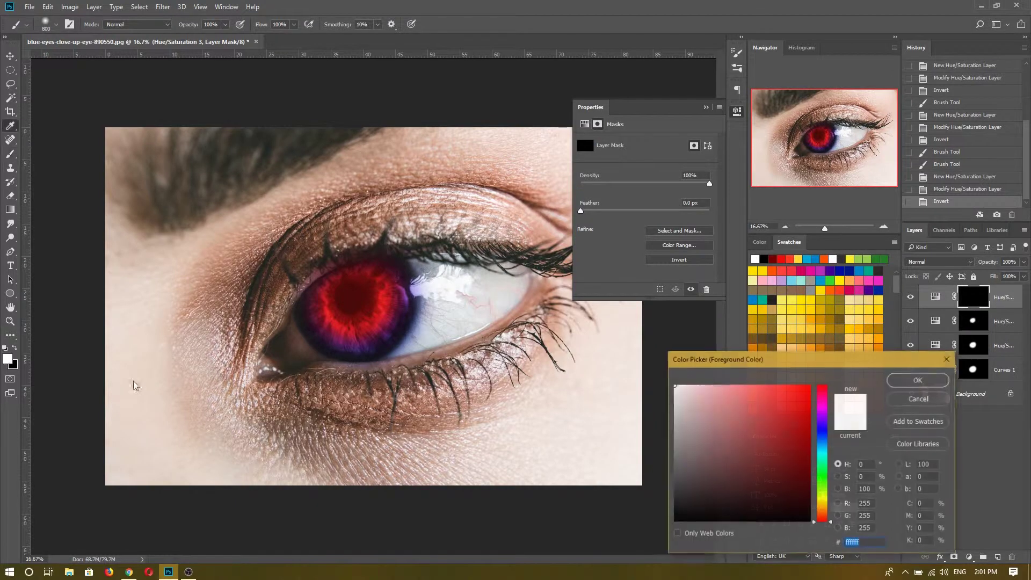
pyautogui.click(918, 380)
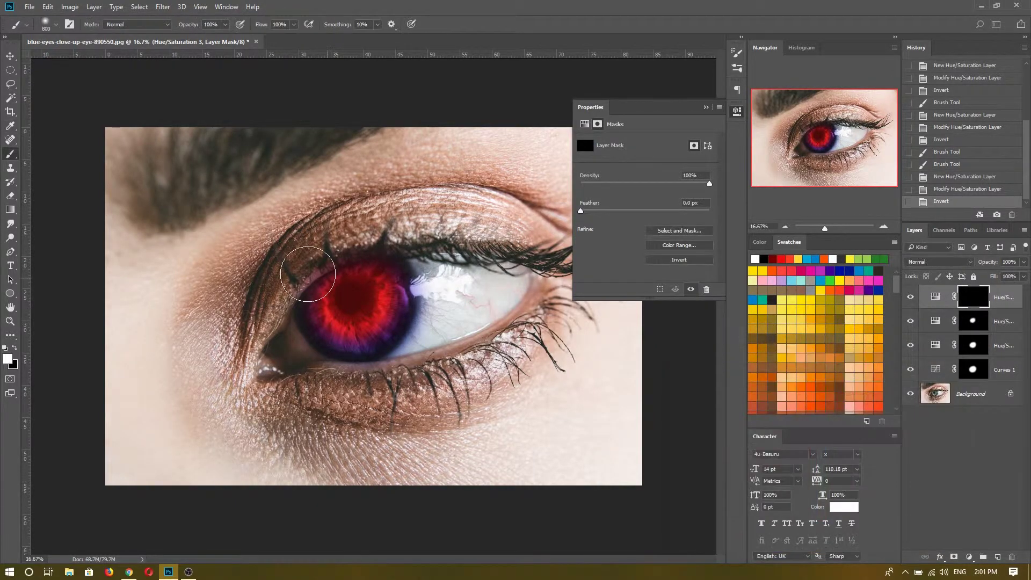
pyautogui.click(353, 297)
pyautogui.click(352, 296)
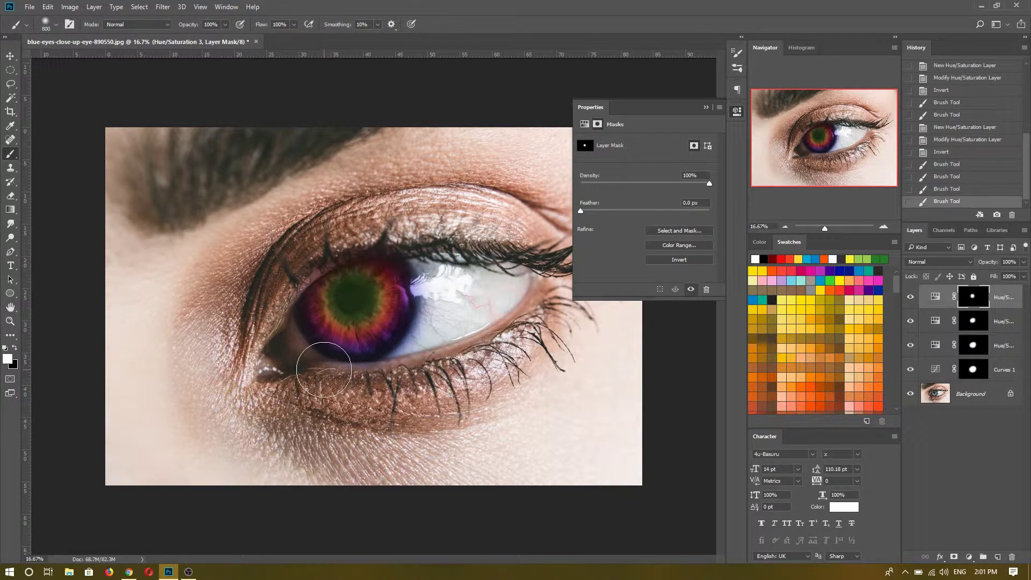
pyautogui.click(969, 557)
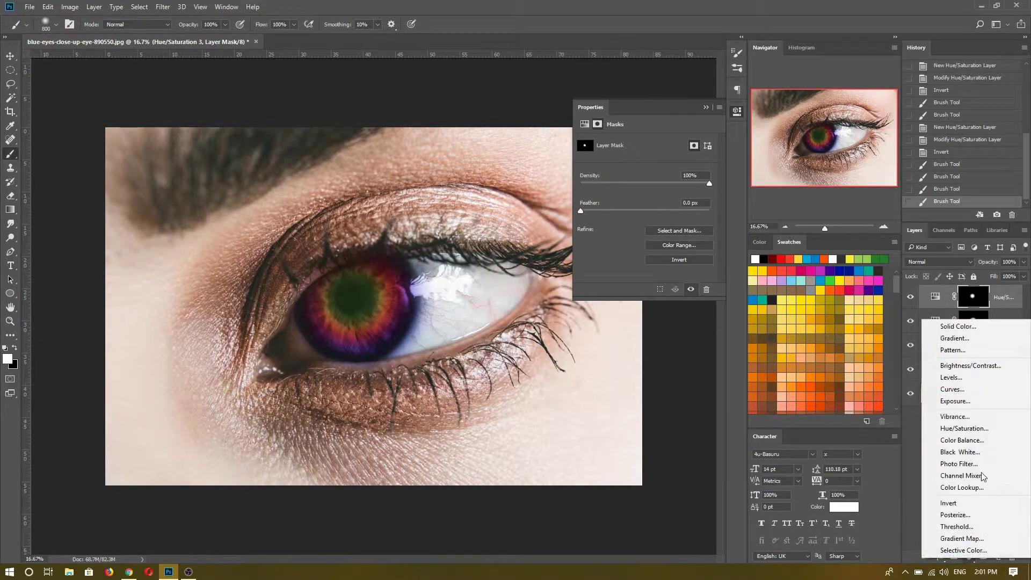
# Step: Add a Hue/Saturation 4 layer colorized golden (Hue 42, Saturation 57, Lightness -34)
pyautogui.click(974, 430)
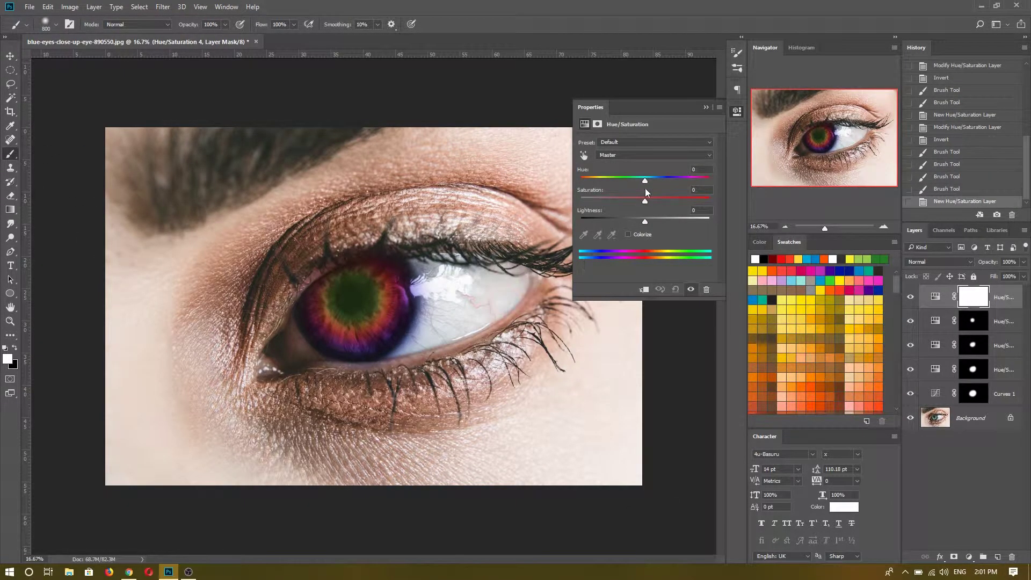
pyautogui.moveTo(646, 181); pyautogui.dragTo(592, 179)
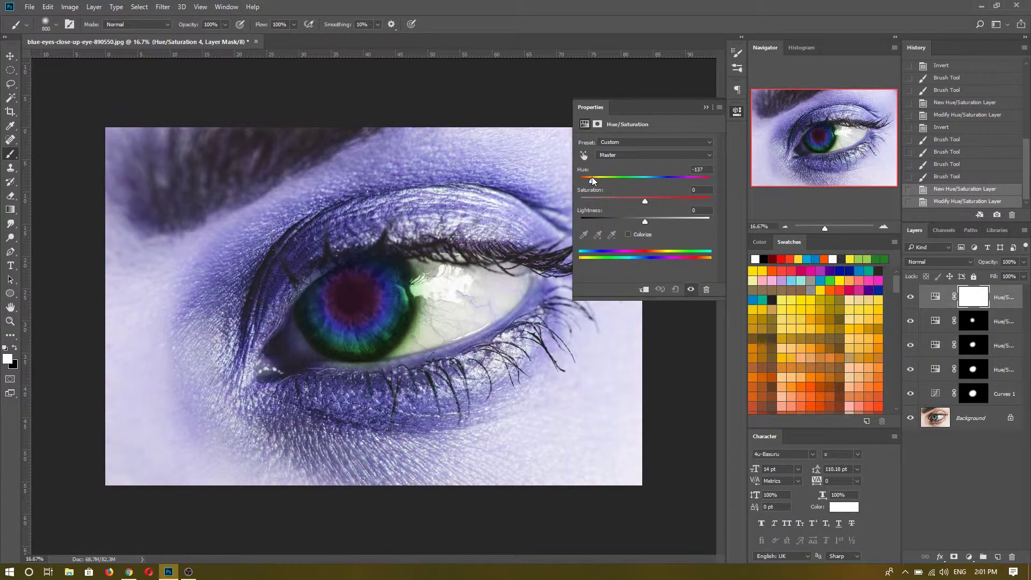
pyautogui.click(628, 235)
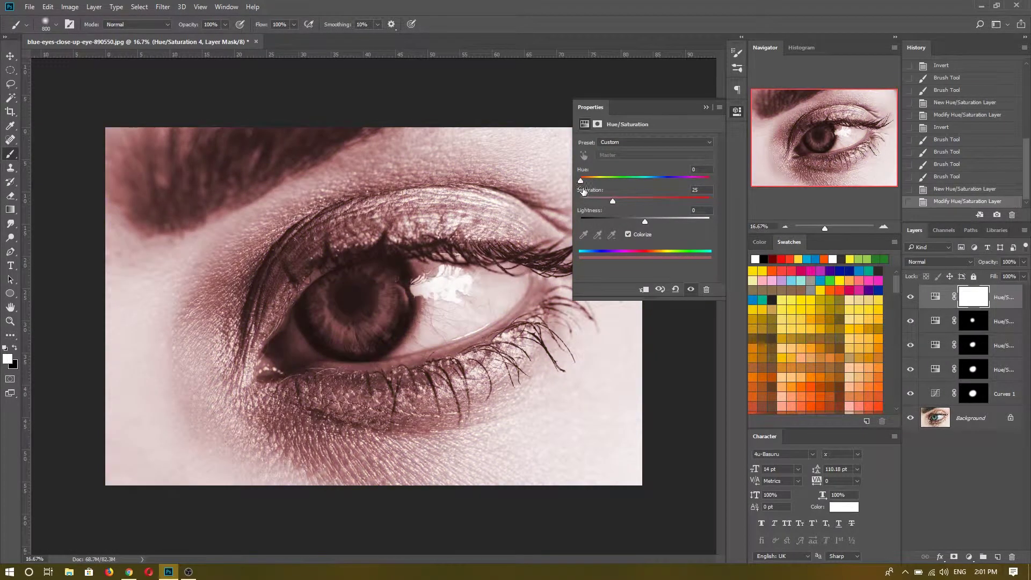
pyautogui.moveTo(581, 180)
pyautogui.mouseDown()
pyautogui.moveTo(652, 198)
pyautogui.moveTo(640, 221)
pyautogui.moveTo(623, 224)
pyautogui.mouseUp()
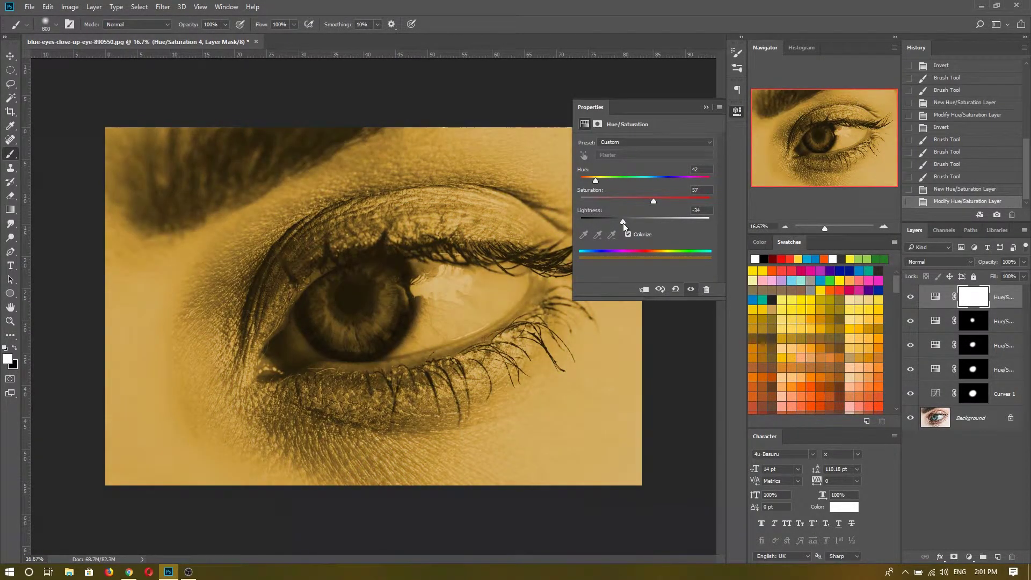
# Step: Invert the Hue/Saturation 4 mask and paint a small golden spot around the iris centre
pyautogui.click(977, 298)
pyautogui.hotkey('ctrl', 'i')
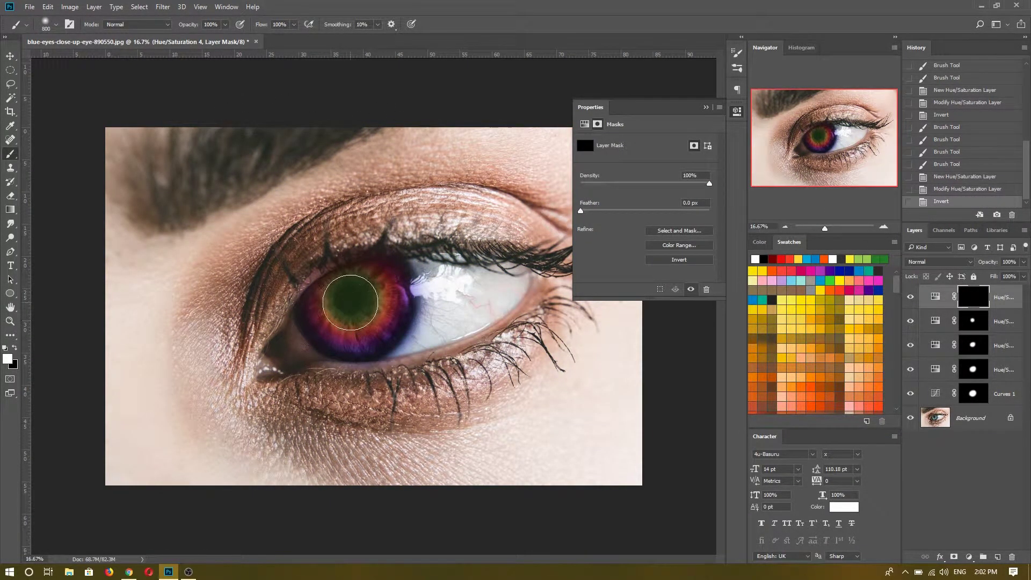
pyautogui.press('[')
pyautogui.press('[')
pyautogui.press('[')
pyautogui.press('[')
pyautogui.click(352, 297)
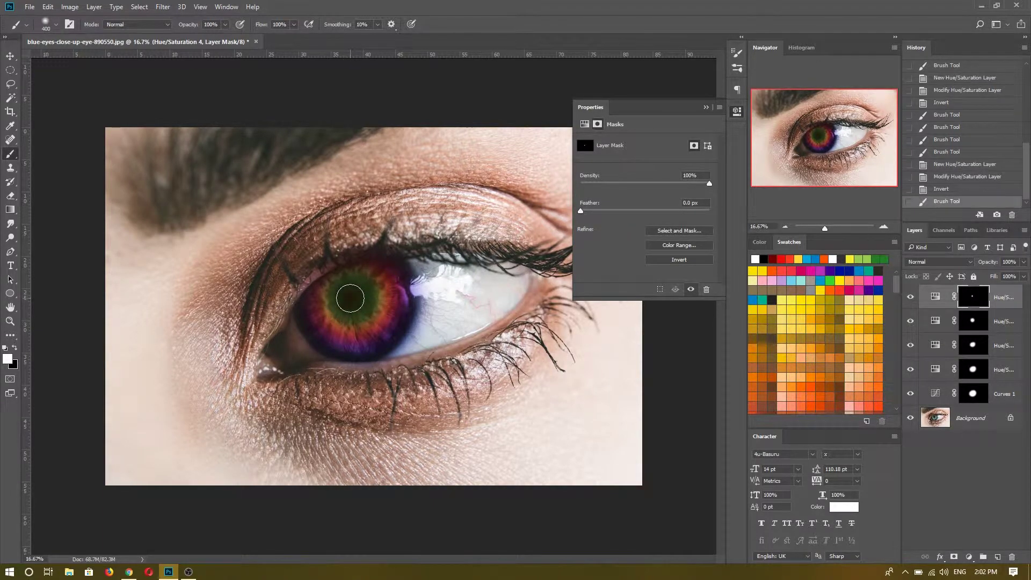
pyautogui.click(353, 296)
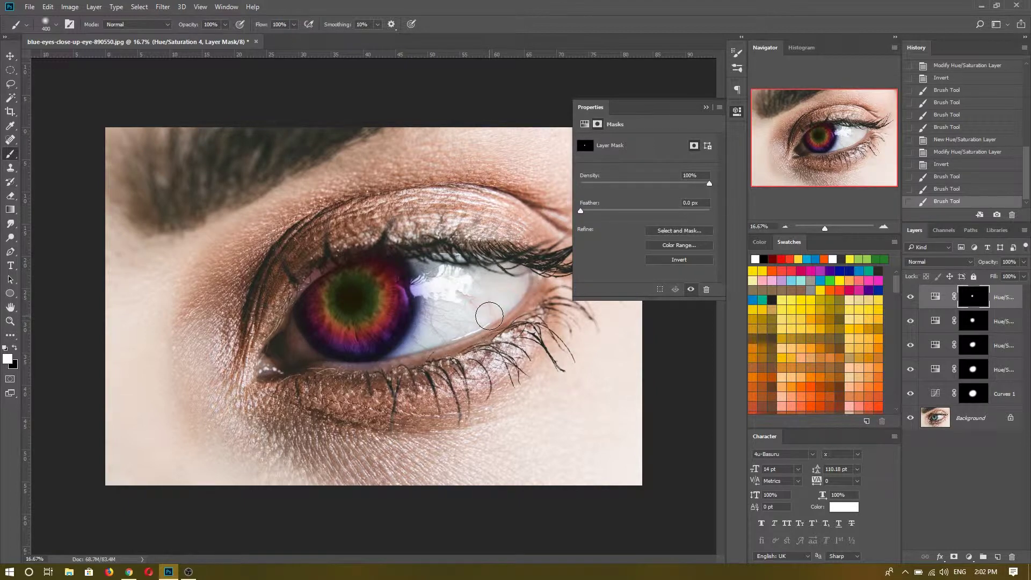
pyautogui.click(972, 321)
# Step: Set Hue/Saturation 3 to 73% opacity and retune it to Saturation 49, Lightness -4
pyautogui.click(1024, 262)
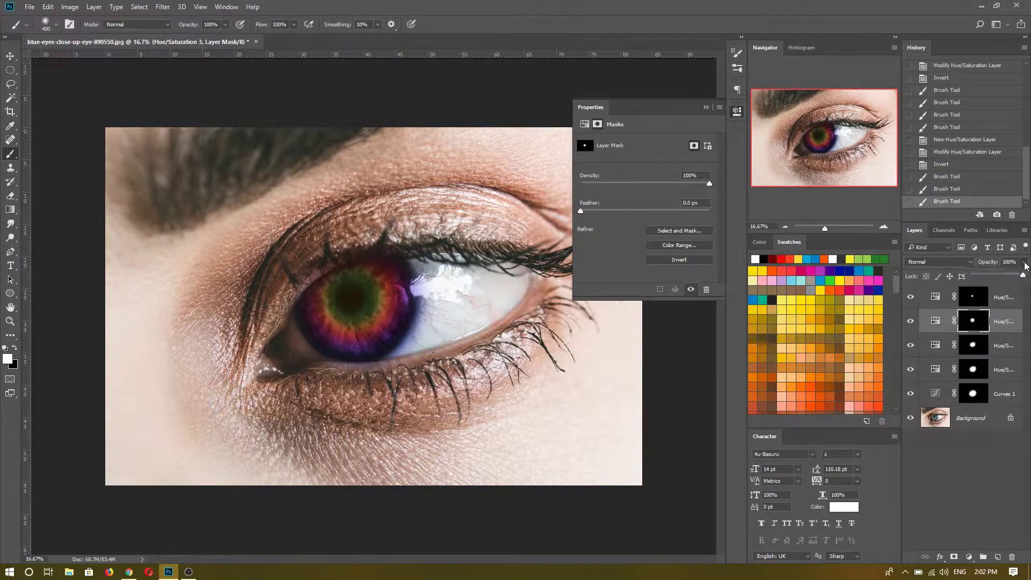
pyautogui.moveTo(1022, 276)
pyautogui.mouseDown()
pyautogui.moveTo(1012, 285)
pyautogui.moveTo(1024, 278)
pyautogui.mouseUp()
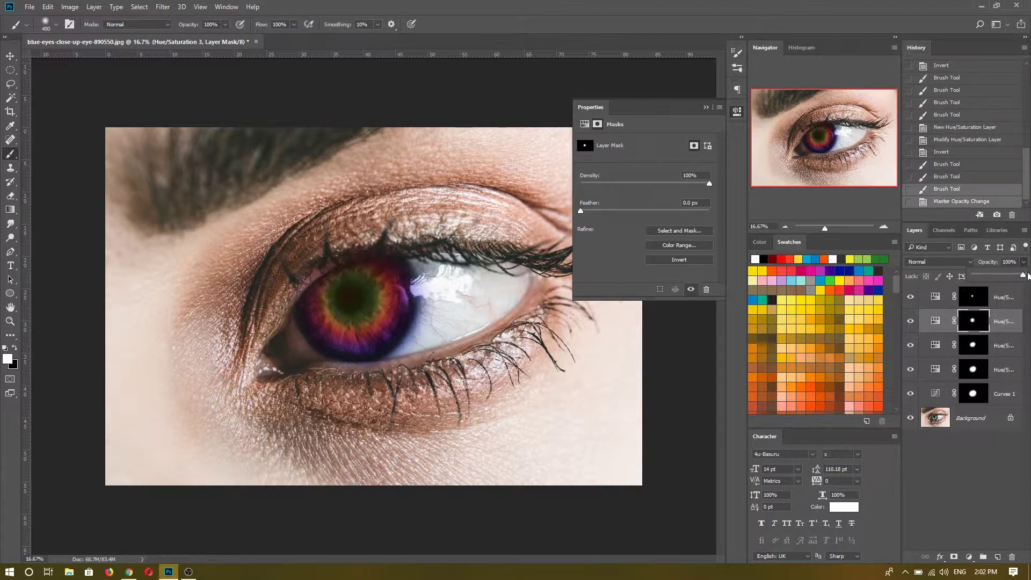
pyautogui.click(935, 321)
pyautogui.moveTo(634, 202)
pyautogui.mouseDown()
pyautogui.moveTo(624, 209)
pyautogui.moveTo(670, 202)
pyautogui.moveTo(642, 222)
pyautogui.mouseUp()
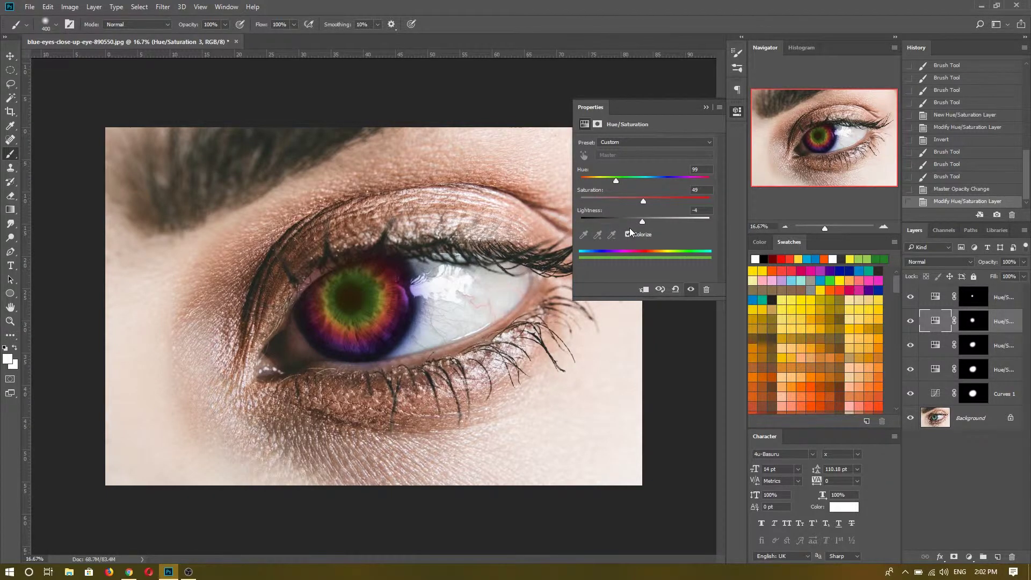
pyautogui.click(1008, 303)
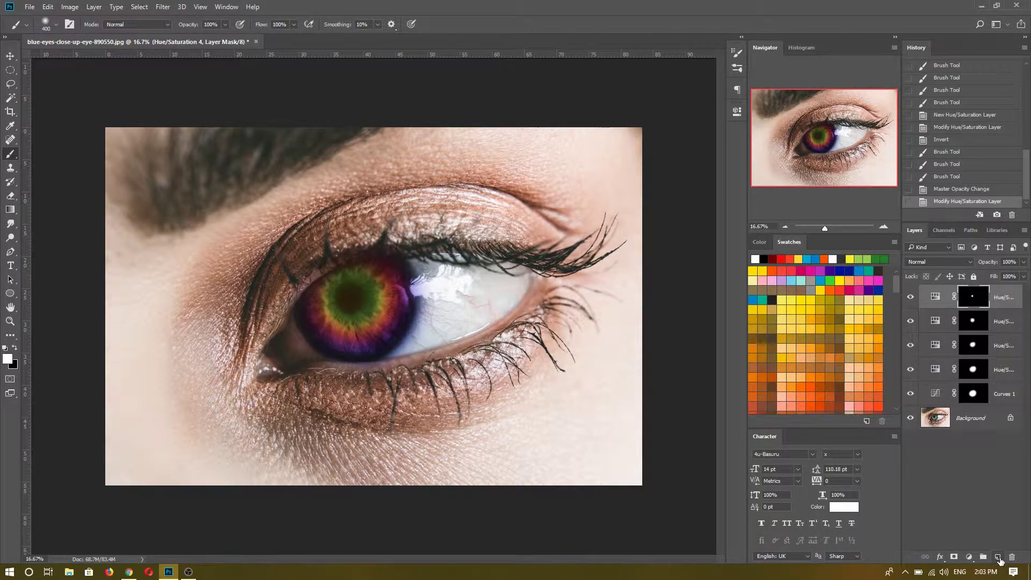
# Step: Add a new Layer 1 and paint soft white over the iris and eye white with a larger brush
pyautogui.click(998, 557)
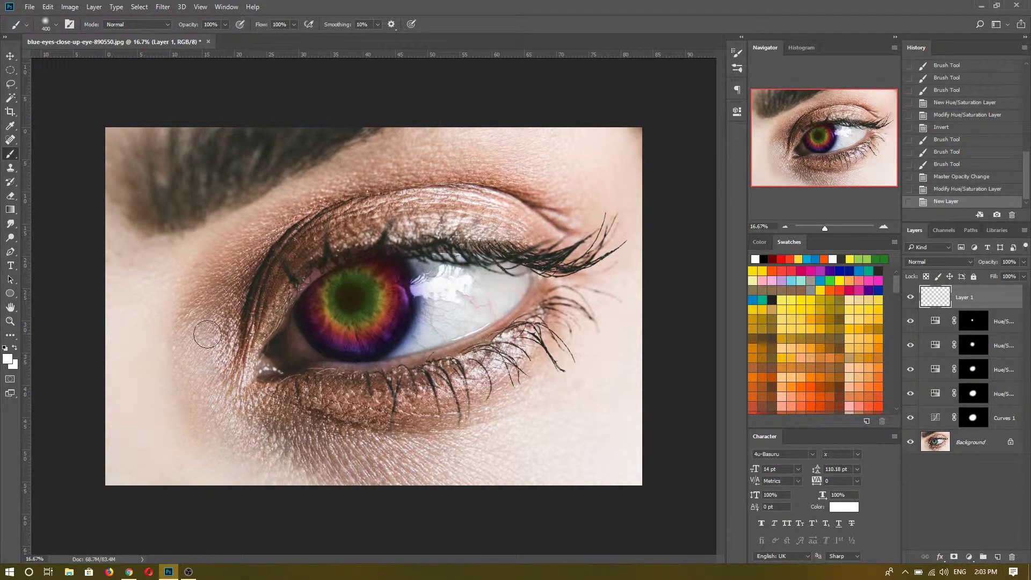
pyautogui.press(']')
pyautogui.press(']')
pyautogui.press(']')
pyautogui.press(']')
pyautogui.press(']')
pyautogui.press(']')
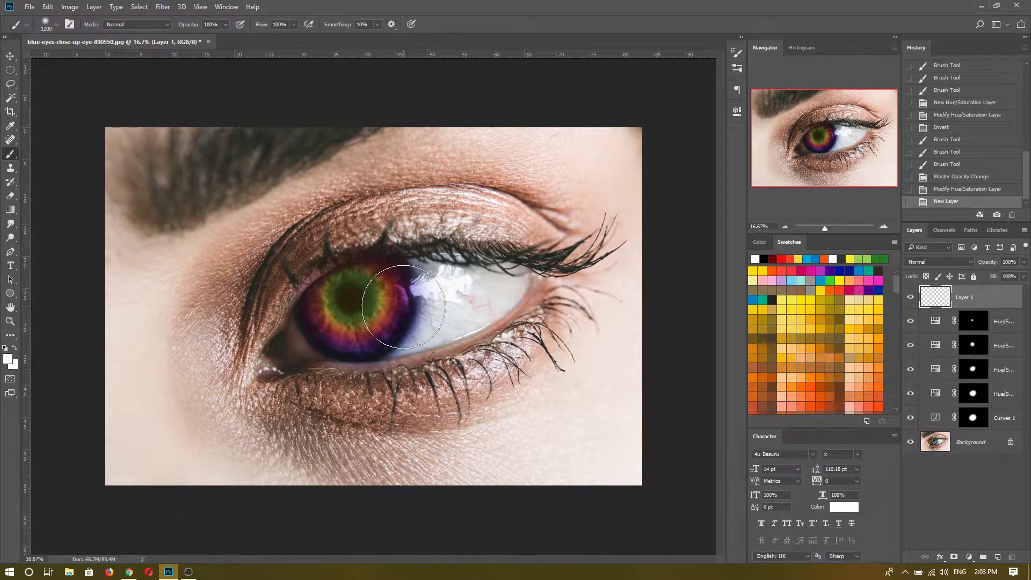
pyautogui.moveTo(404, 308); pyautogui.dragTo(433, 263)
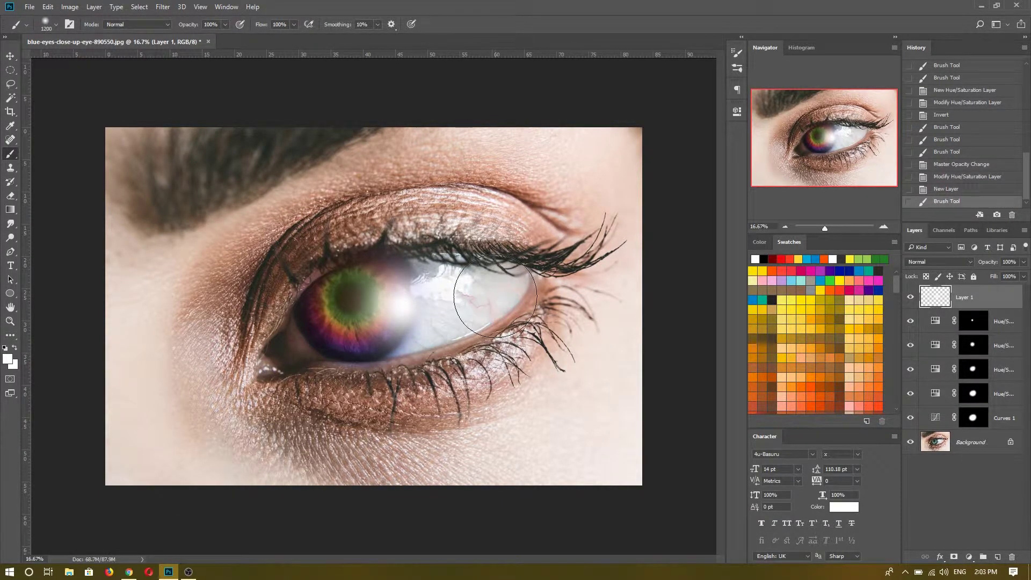
# Step: Set Layer 1 to Overlay and add more white on the eye white and inner corner
pyautogui.click(935, 263)
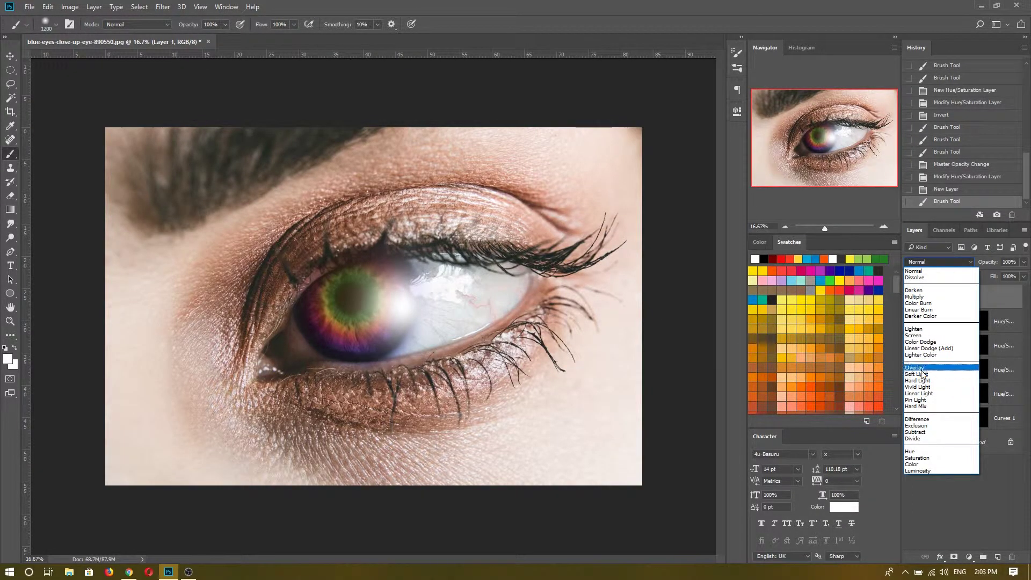
pyautogui.click(921, 369)
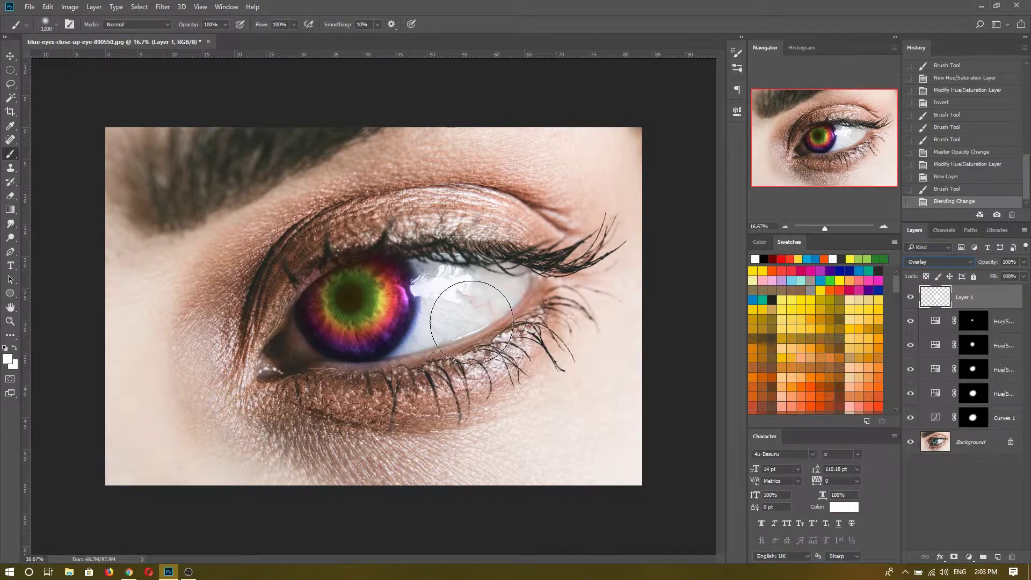
pyautogui.moveTo(465, 329); pyautogui.dragTo(460, 362)
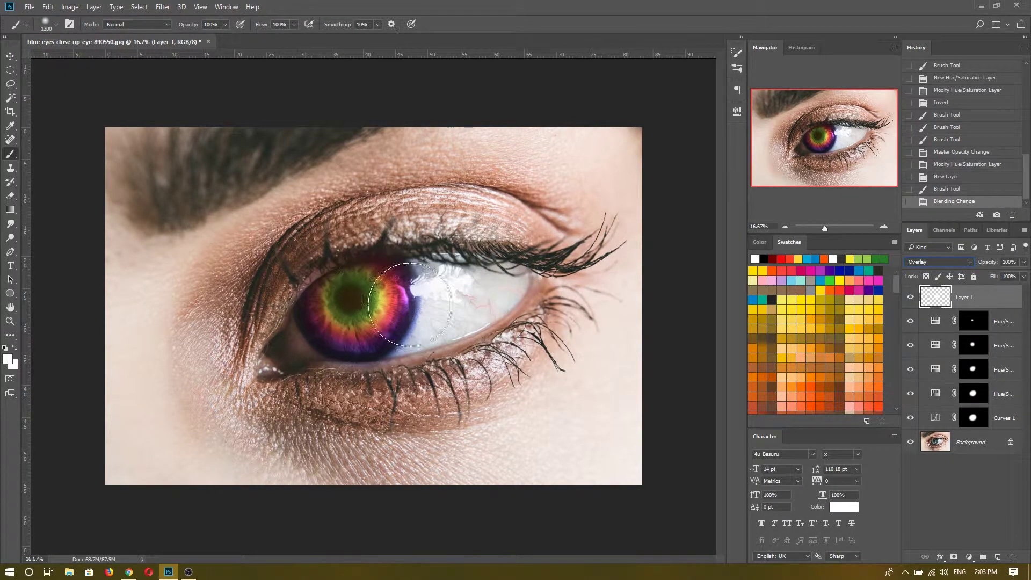
pyautogui.click(303, 334)
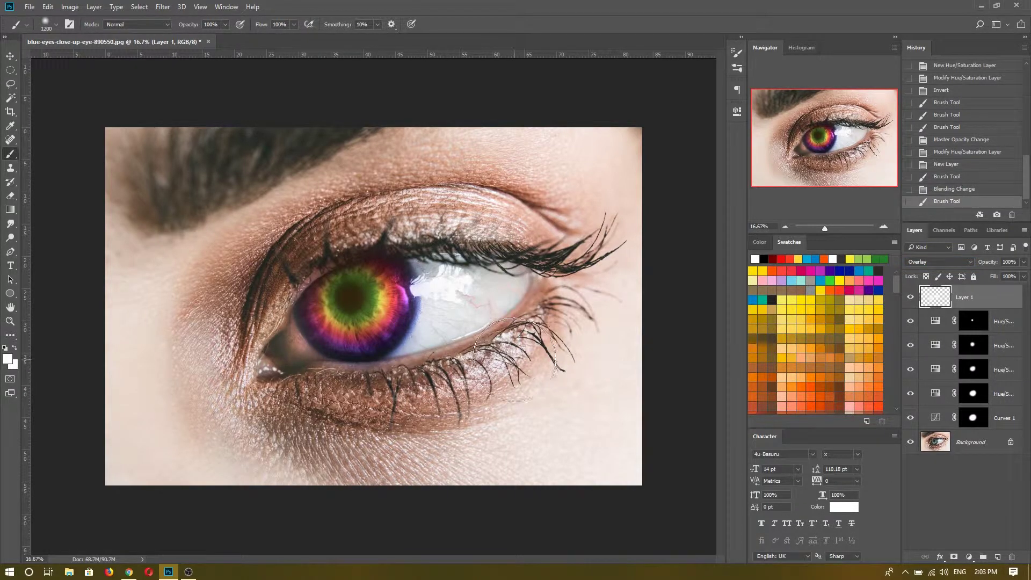